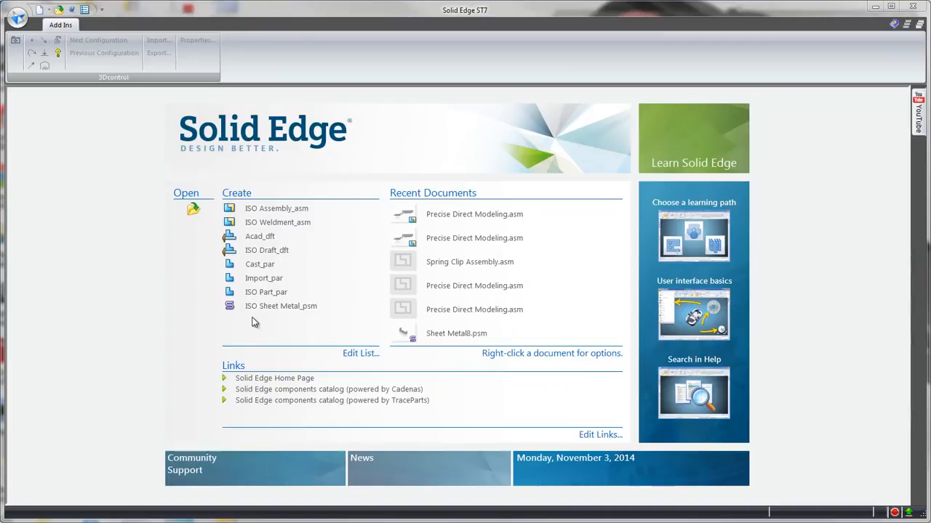
Step: Create a new ISO sheet metal part and sketch a rectangle centred on the origin in the XY plane
{"action": "left_click", "coordinate": [263, 308]}
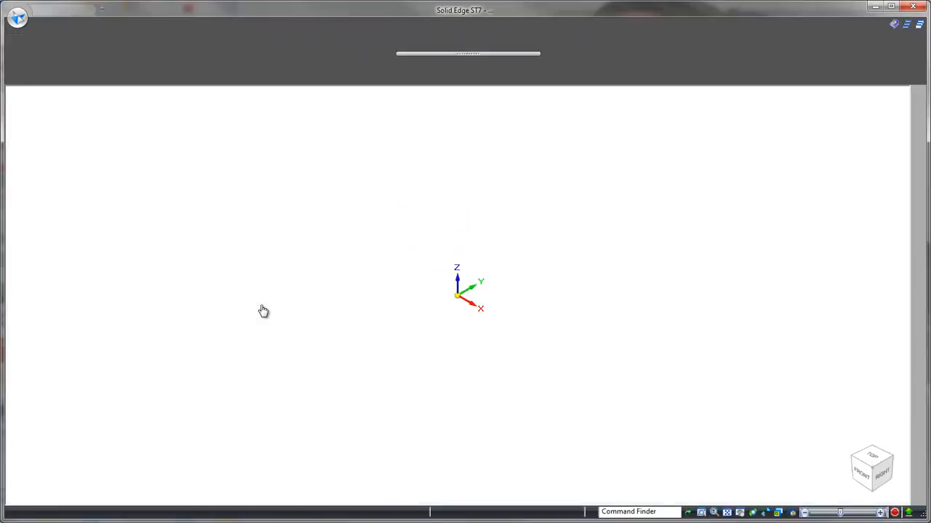
{"action": "left_click", "coordinate": [58, 25]}
{"action": "left_click", "coordinate": [75, 43]}
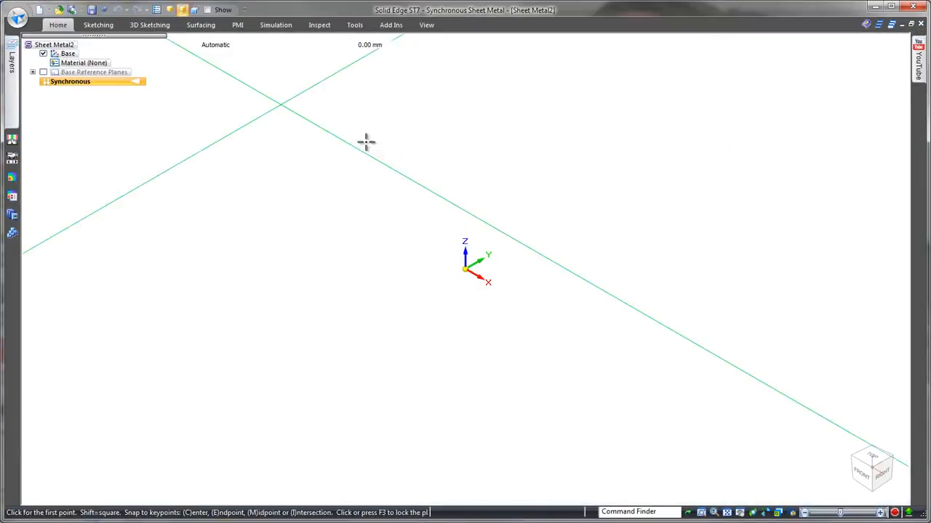
{"action": "left_click", "coordinate": [493, 264]}
{"action": "left_click", "coordinate": [464, 269]}
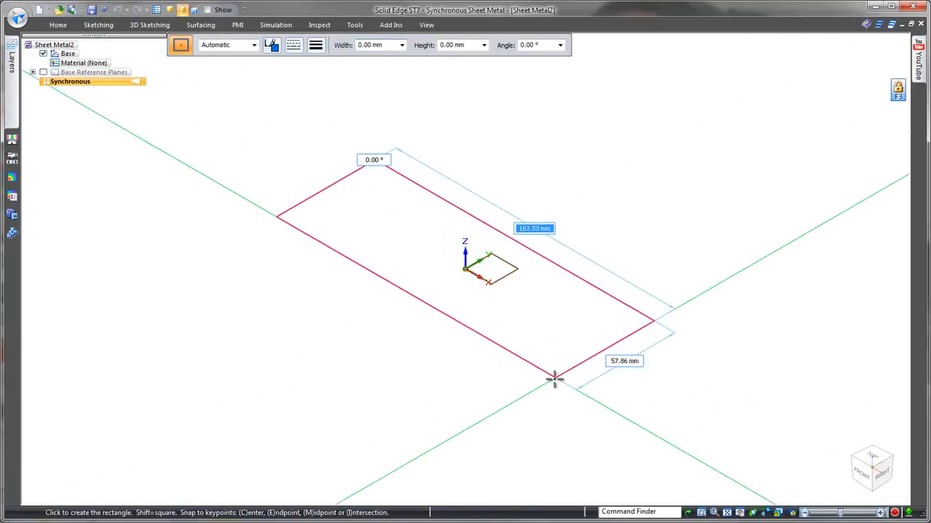
{"action": "left_click", "coordinate": [536, 374]}
{"action": "key", "text": "Escape"}
Step: Turn the rectangular region into a base tab 0.7 mm thick
{"action": "left_click", "coordinate": [538, 362]}
{"action": "left_click", "coordinate": [536, 329]}
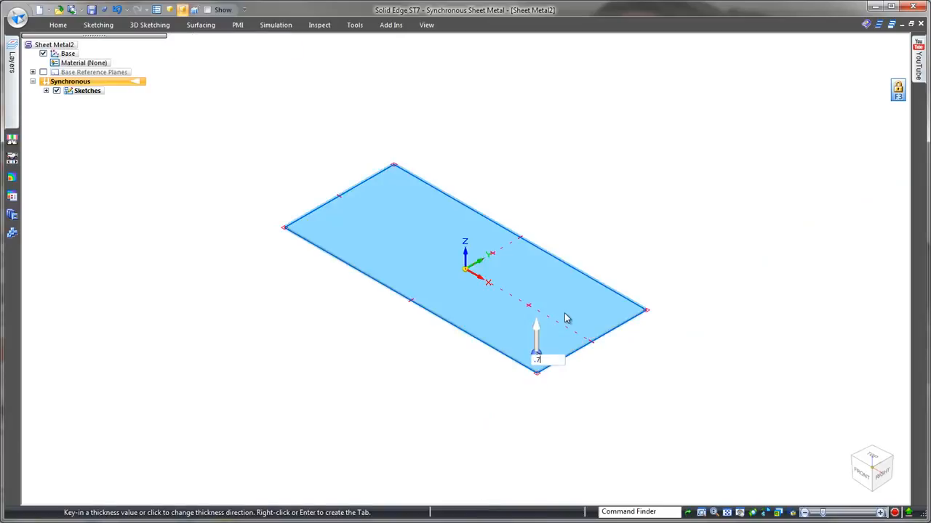
{"action": "type", "text": ".7"}
{"action": "key", "text": "Return"}
Step: Pull 90° flanges downward from both short edges of the tab to form two equal side walls
{"action": "left_click", "coordinate": [590, 342]}
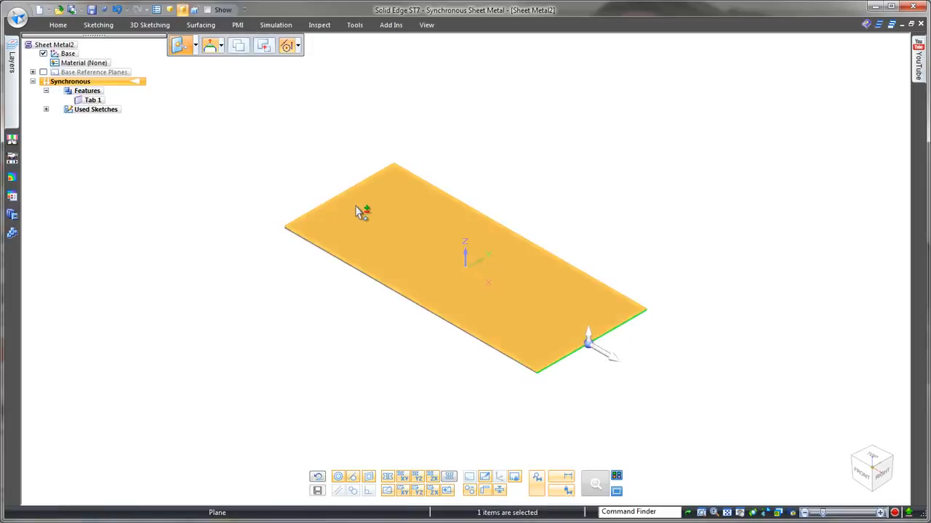
{"action": "left_click", "coordinate": [587, 337]}
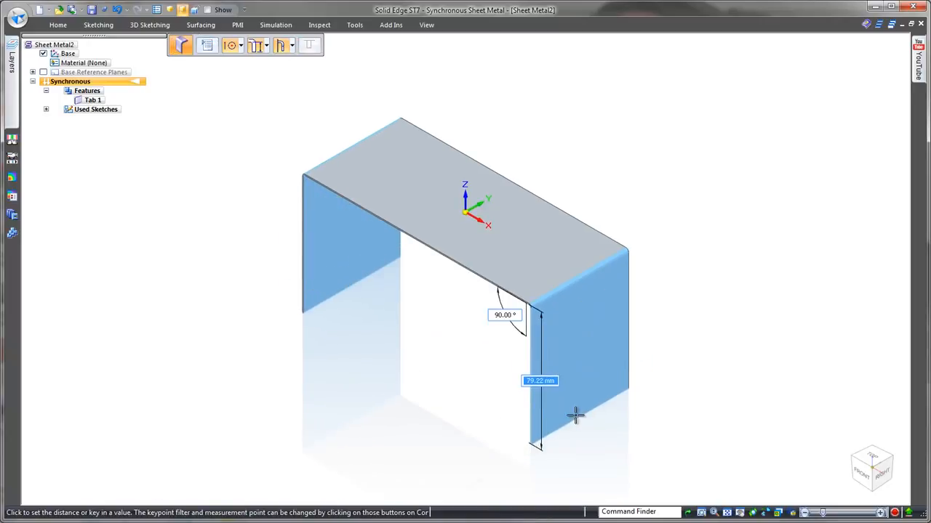
{"action": "left_click", "coordinate": [575, 429]}
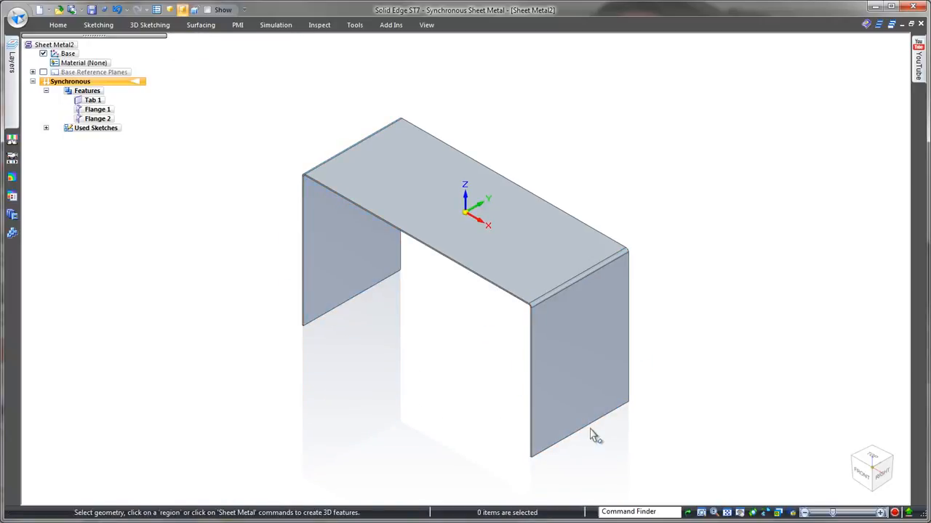
Step: Add outward 90° foot flanges about 47 mm long along the lower edges of both side walls
{"action": "left_click", "coordinate": [589, 425]}
{"action": "left_click", "coordinate": [360, 296], "text": "ctrl"}
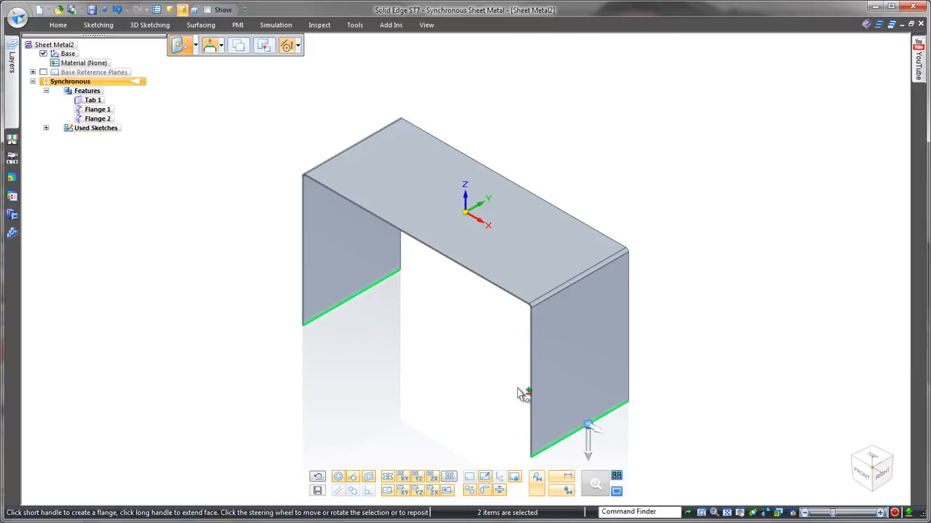
{"action": "left_click", "coordinate": [590, 430]}
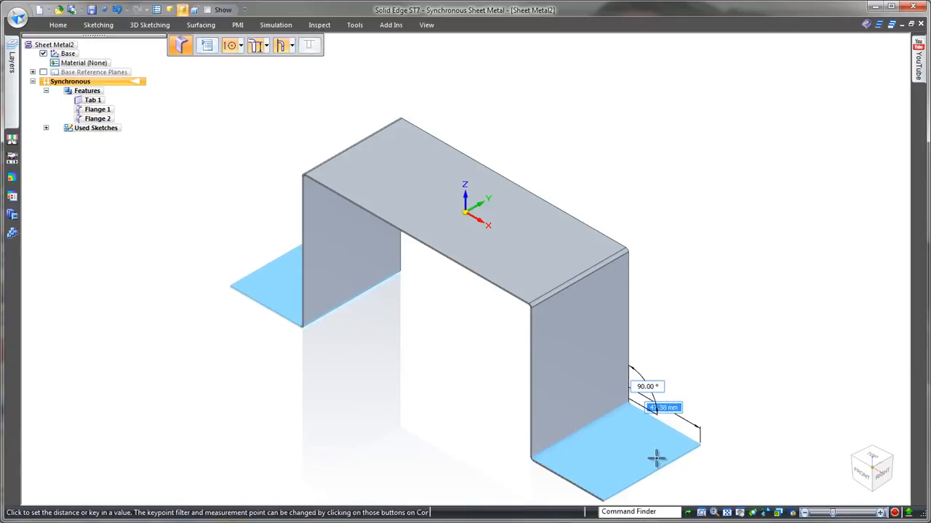
{"action": "left_click", "coordinate": [656, 456]}
Step: Place the steering wheel on the upper bend edge and rotate the side wall and its foot outward about it, symmetrically at both ends
{"action": "key", "text": "ctrl+f"}
{"action": "middle_click_drag", "start_coordinate": [434, 415], "coordinate": [525, 439]}
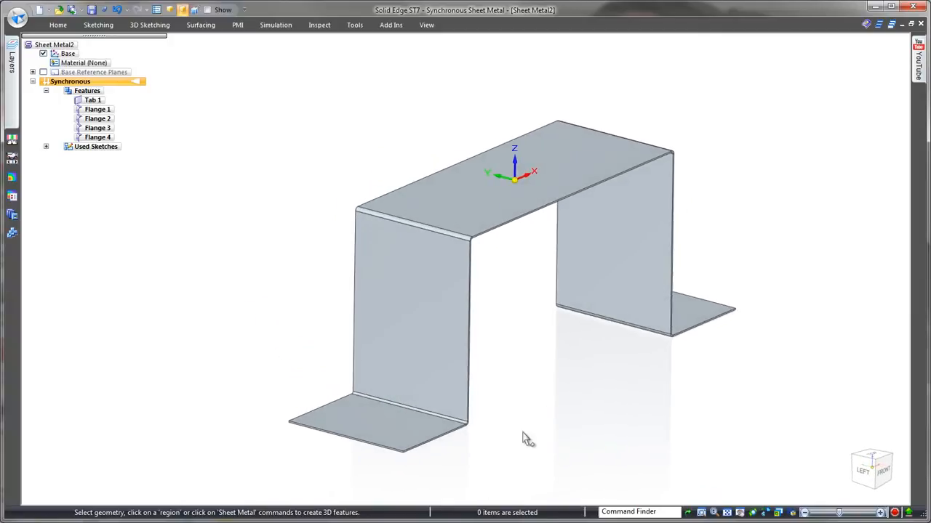
{"action": "left_click", "coordinate": [406, 427]}
{"action": "left_click", "coordinate": [426, 372], "text": "ctrl"}
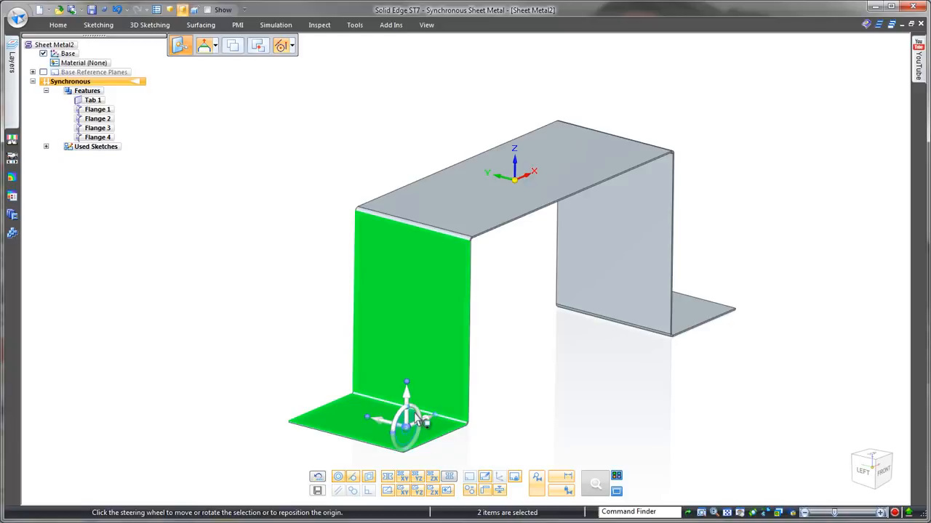
{"action": "left_click_drag", "start_coordinate": [406, 428], "coordinate": [439, 243]}
{"action": "left_click", "coordinate": [447, 252]}
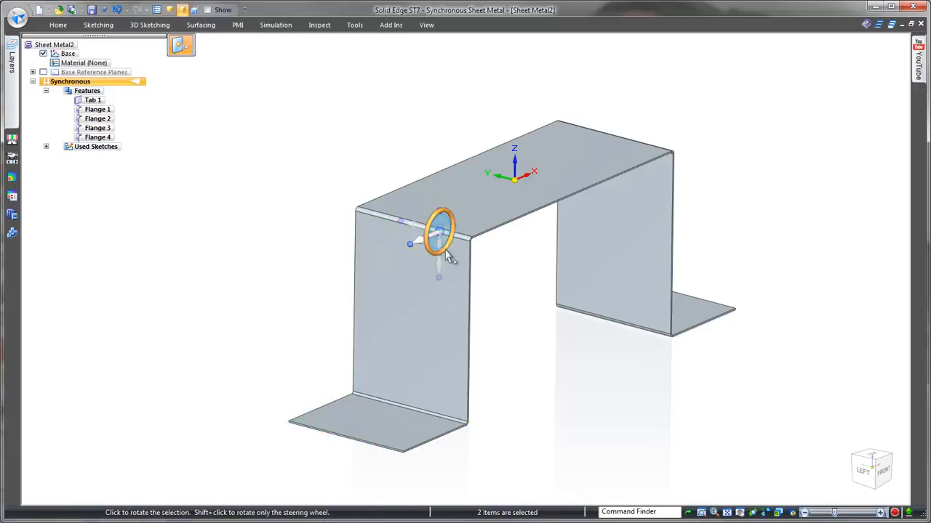
{"action": "left_click", "coordinate": [397, 302]}
{"action": "left_click", "coordinate": [557, 376]}
Step: Make the sloped wall on the negative X end vertical again, together with its foot, using the Horizontal/Vertical face relation
{"action": "middle_click_drag", "start_coordinate": [547, 375], "coordinate": [510, 395]}
{"action": "left_click", "coordinate": [242, 398]}
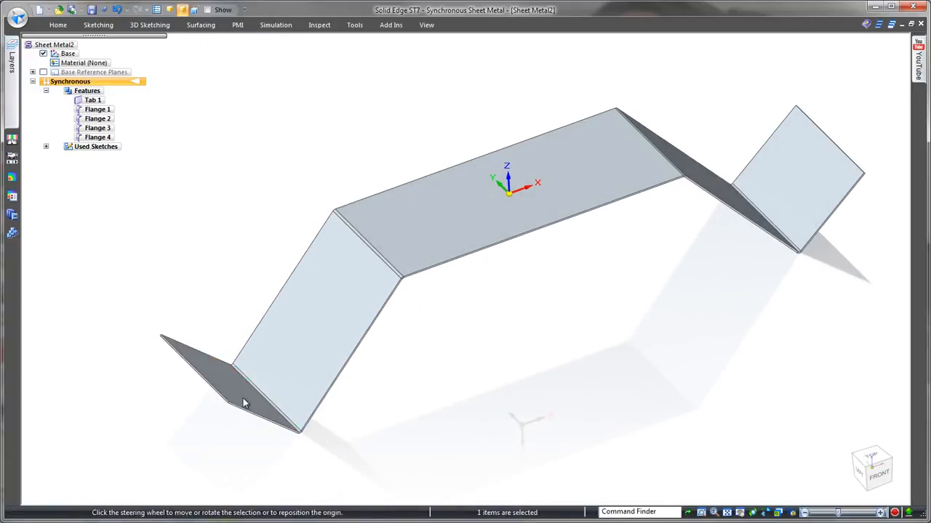
{"action": "left_click", "coordinate": [307, 358], "text": "ctrl"}
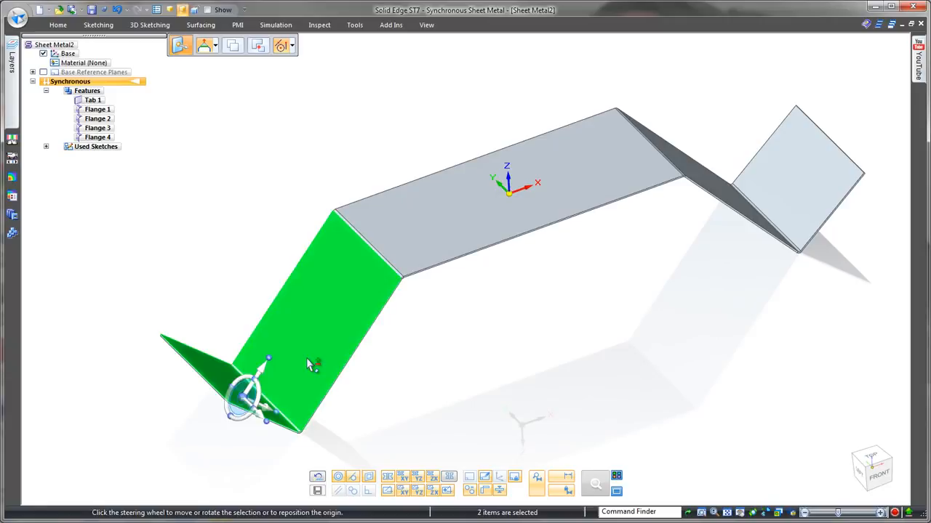
{"action": "left_click", "coordinate": [58, 26]}
{"action": "left_click", "coordinate": [675, 70]}
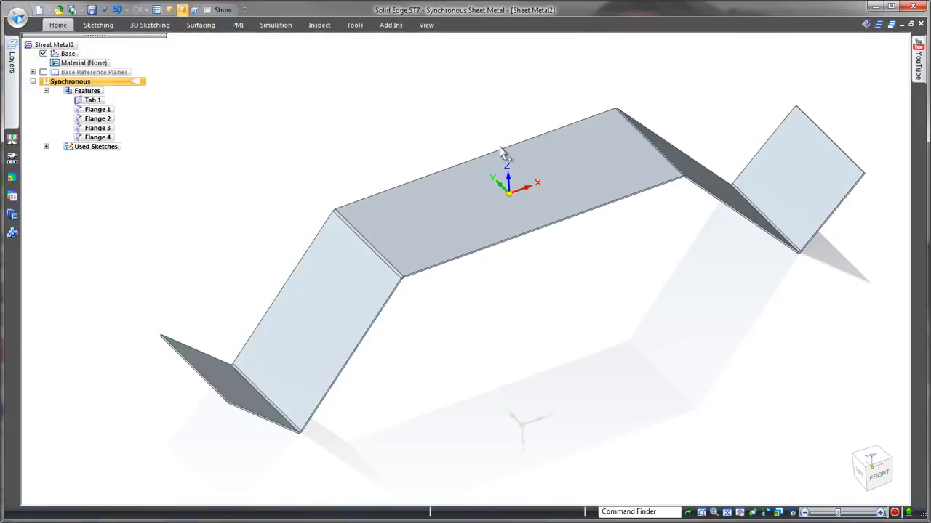
{"action": "left_click", "coordinate": [337, 286]}
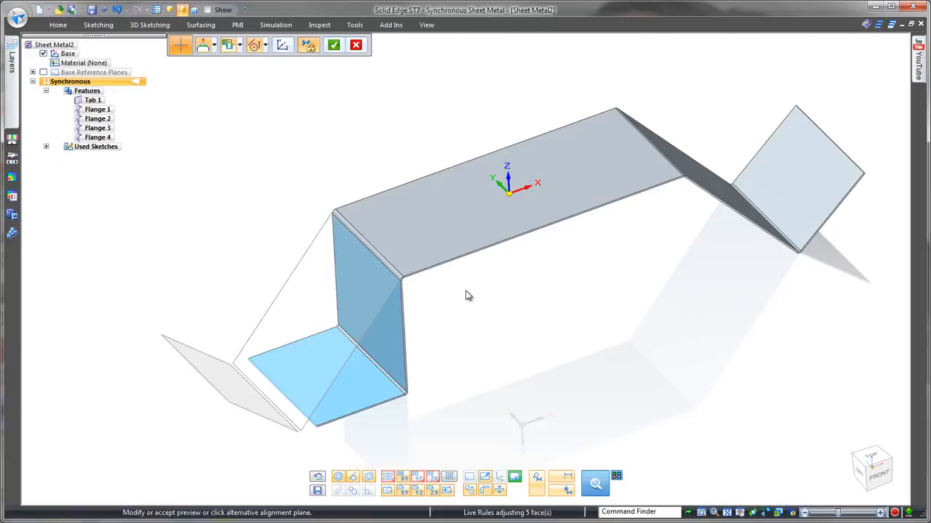
{"action": "right_click", "coordinate": [432, 302]}
{"action": "key", "text": "Escape"}
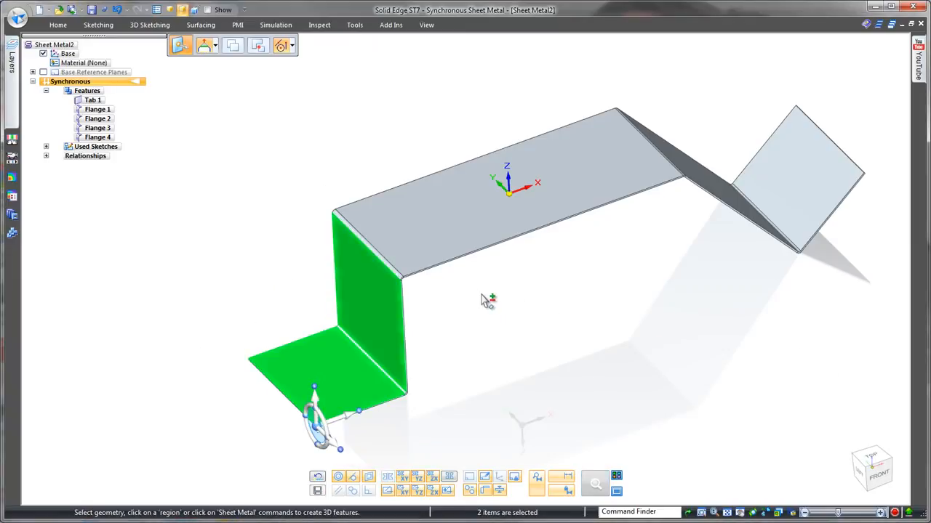
{"action": "key", "text": "Escape"}
Step: Sketch a straight line down the middle of the vertical wall's outer face, stopping short of both bends
{"action": "middle_click_drag", "start_coordinate": [455, 307], "coordinate": [462, 313]}
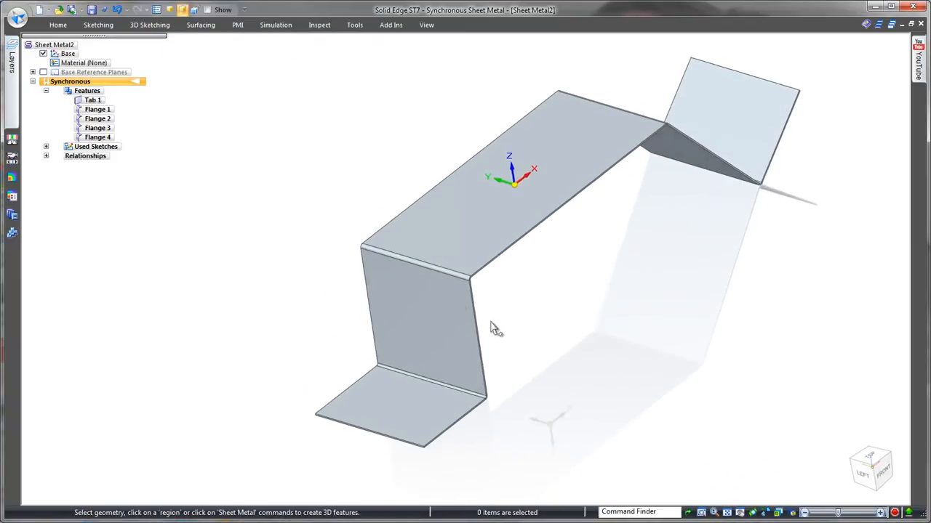
{"action": "scroll", "coordinate": [463, 314], "scroll_direction": "up", "scroll_amount": 2}
{"action": "right_click", "coordinate": [577, 291]}
{"action": "left_click", "coordinate": [606, 291]}
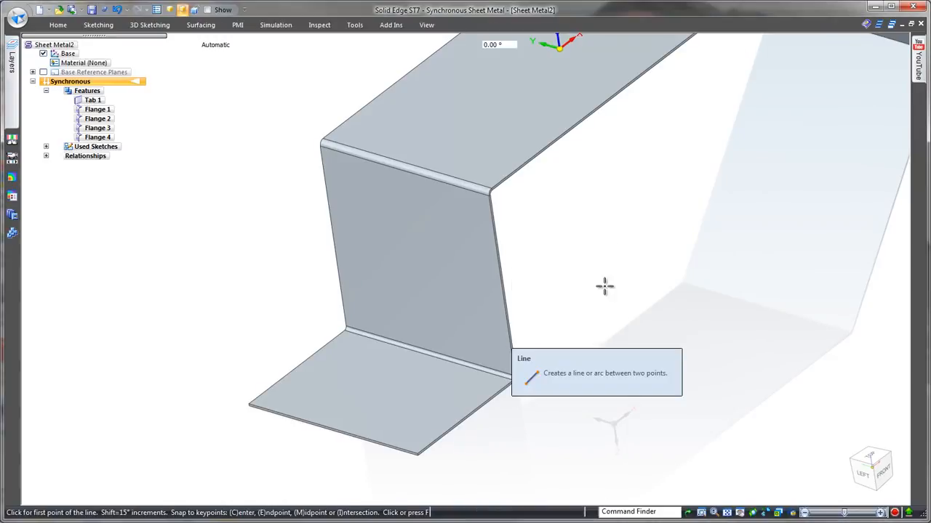
{"action": "left_click", "coordinate": [432, 211]}
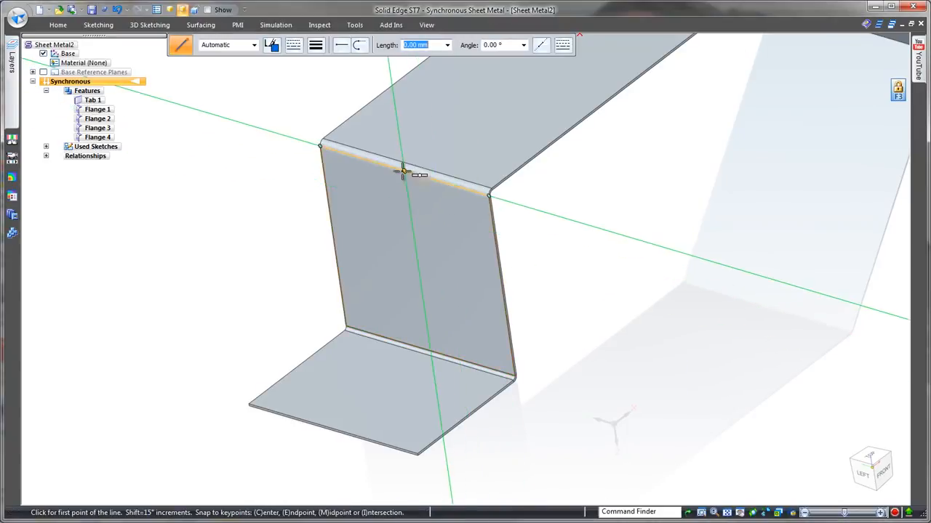
{"action": "left_click", "coordinate": [408, 202]}
{"action": "left_click", "coordinate": [426, 327]}
{"action": "key", "text": "Escape"}
Step: Form a U-shaped bead with rounding and formed ends along the sketched line on the vertical wall
{"action": "left_click", "coordinate": [61, 28]}
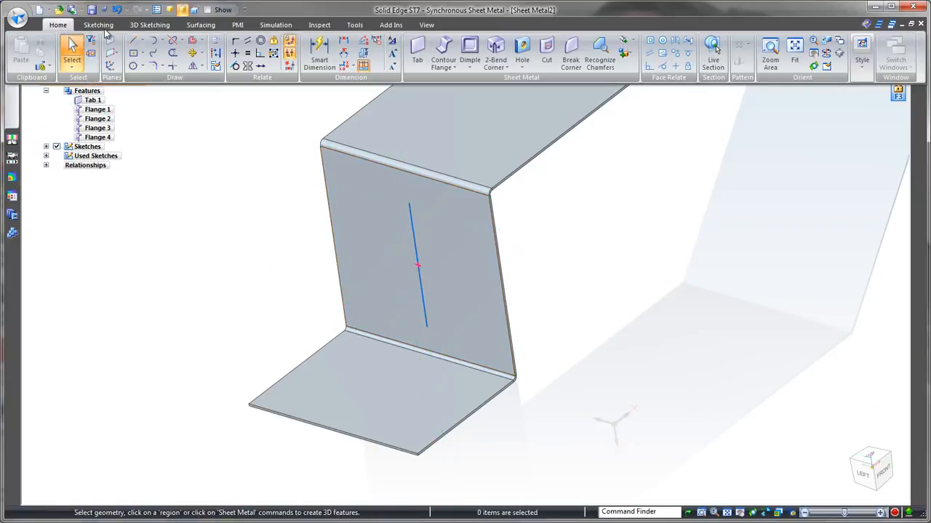
{"action": "left_click", "coordinate": [471, 67]}
{"action": "left_click", "coordinate": [485, 118]}
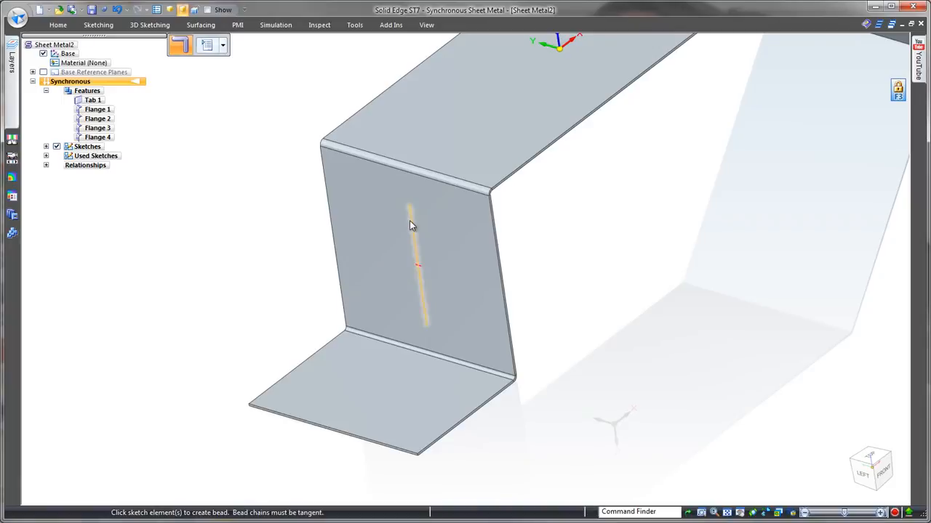
{"action": "left_click", "coordinate": [412, 229]}
{"action": "left_click", "coordinate": [207, 45]}
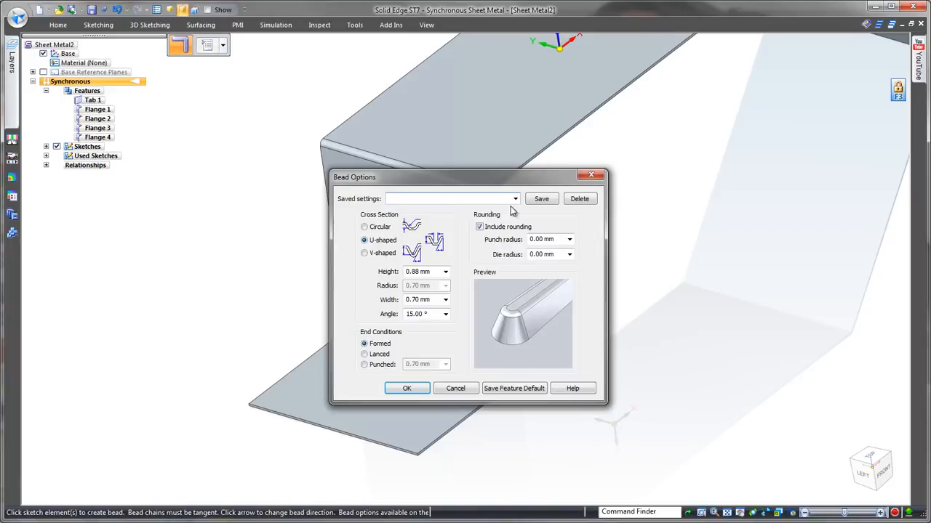
{"action": "left_click", "coordinate": [416, 392]}
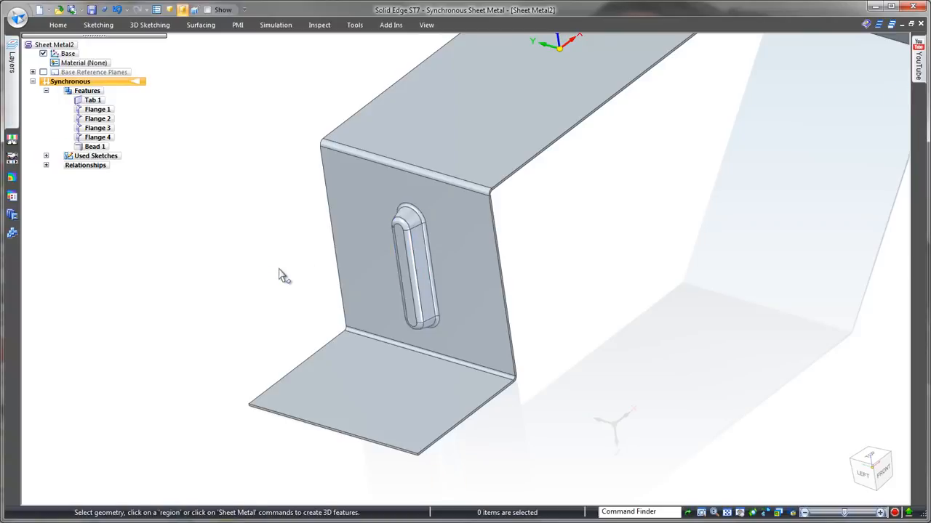
Step: Sketch a long narrow rectangle on the top face's plane, from right of the origin past the end of the sloped flanges
{"action": "scroll", "coordinate": [272, 287], "scroll_direction": "down", "scroll_amount": 3}
{"action": "middle_click_drag", "start_coordinate": [272, 287], "coordinate": [432, 120]}
{"action": "right_click_drag", "start_coordinate": [432, 119], "coordinate": [453, 130]}
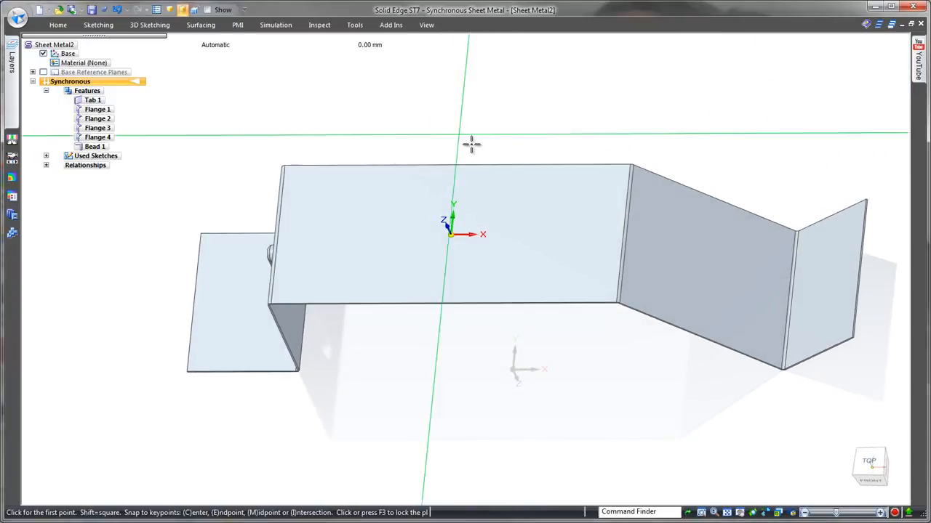
{"action": "key", "text": "F3"}
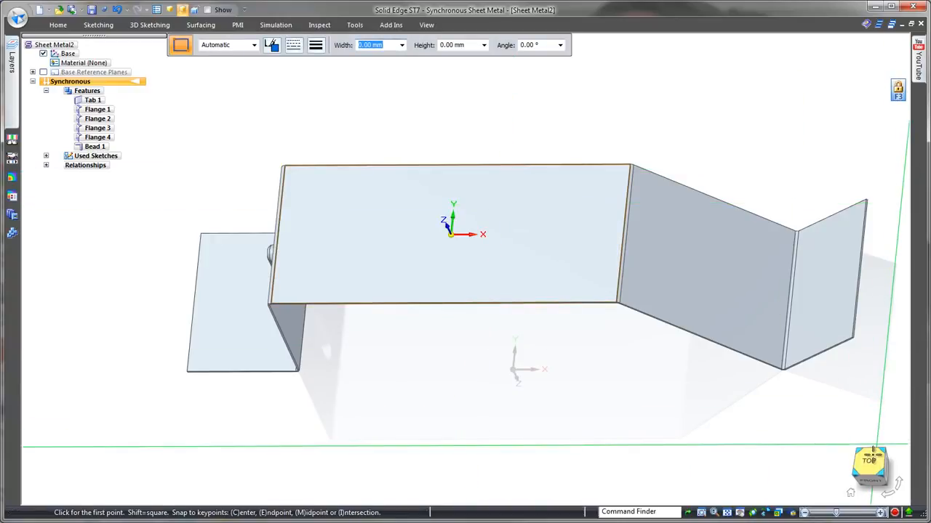
{"action": "left_click", "coordinate": [872, 465]}
{"action": "middle_click_drag", "start_coordinate": [746, 424], "coordinate": [568, 410], "text": "shift"}
{"action": "left_click_drag", "start_coordinate": [302, 227], "coordinate": [779, 271]}
{"action": "key", "text": "Escape"}
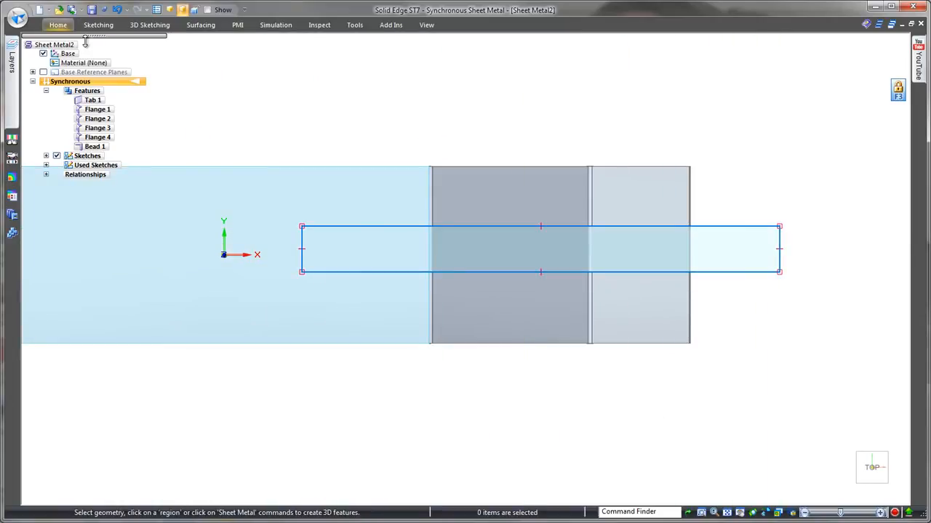
Step: Align the midpoint of the rectangle's short edge horizontally with the origin and dimension the rectangle's width at 16 mm
{"action": "left_click", "coordinate": [58, 25]}
{"action": "left_click", "coordinate": [235, 60]}
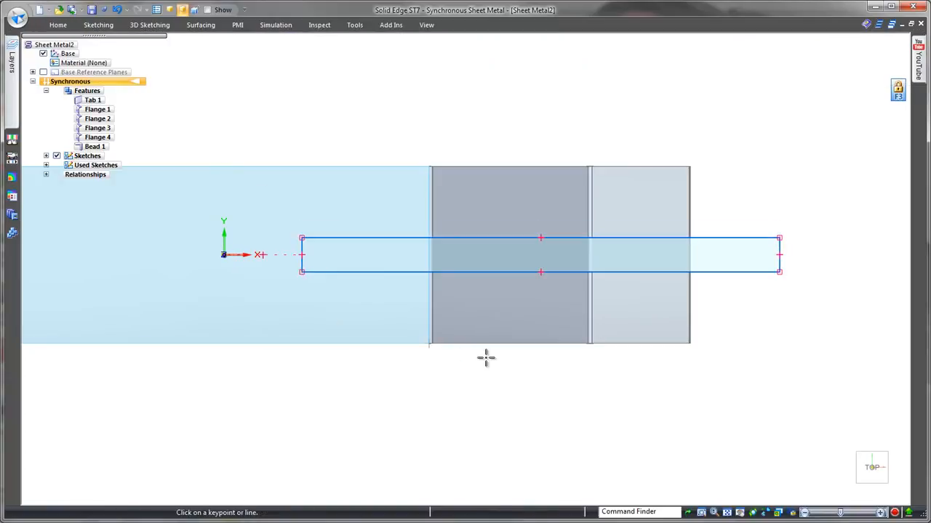
{"action": "right_click_drag", "start_coordinate": [795, 340], "coordinate": [792, 274]}
{"action": "left_click", "coordinate": [779, 260]}
{"action": "left_click", "coordinate": [807, 253]}
{"action": "key", "text": "Return"}
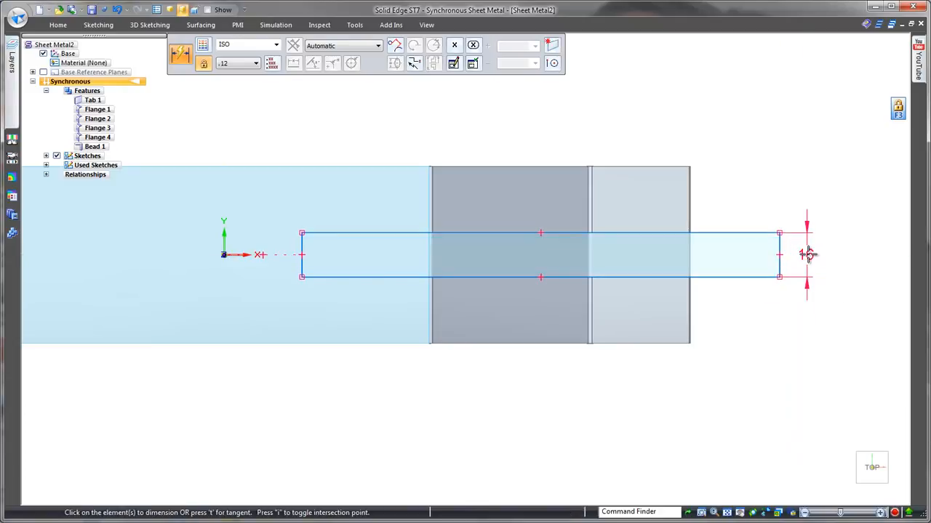
{"action": "key", "text": "Escape"}
Step: Cut the rectangular region out of the top plate, sloped wall and end flange as an open slot, and hide the PMI dimensions
{"action": "key", "text": "ctrl+i"}
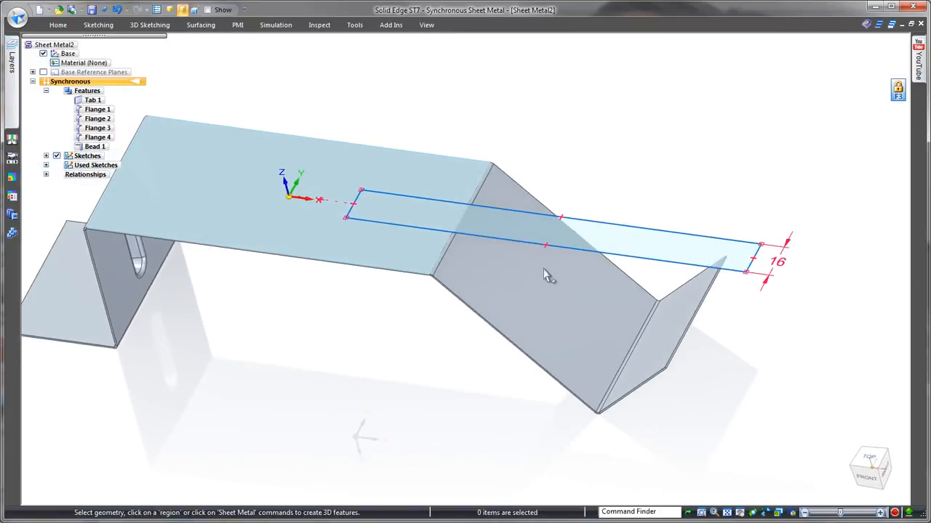
{"action": "left_click", "coordinate": [420, 216]}
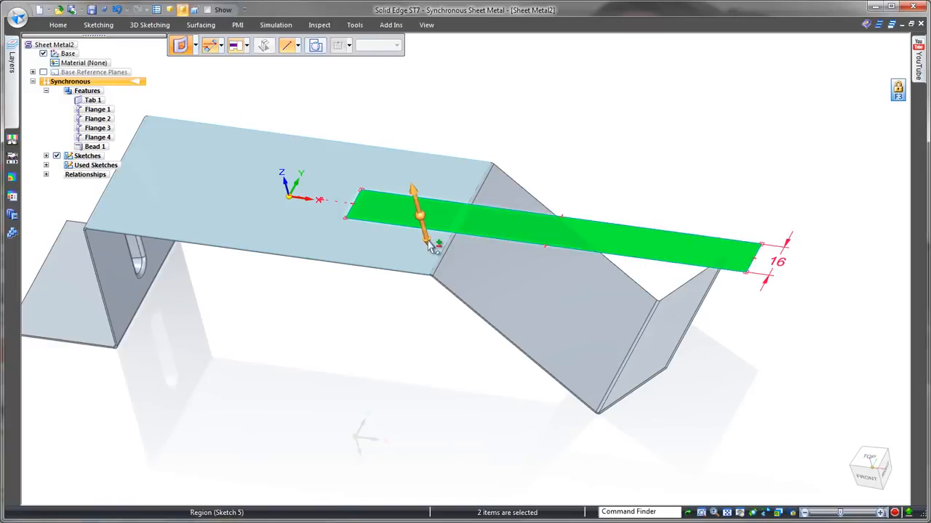
{"action": "left_click", "coordinate": [417, 207]}
{"action": "left_click", "coordinate": [243, 45]}
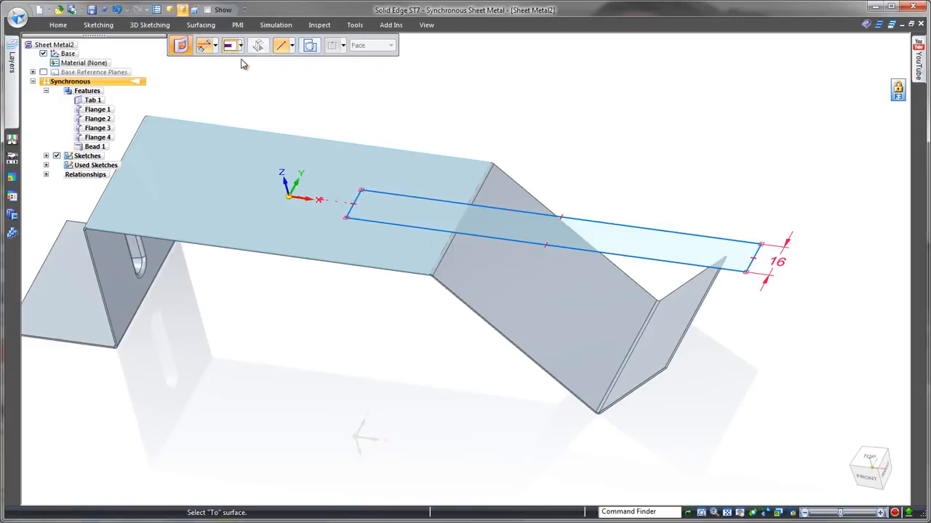
{"action": "left_click", "coordinate": [247, 58]}
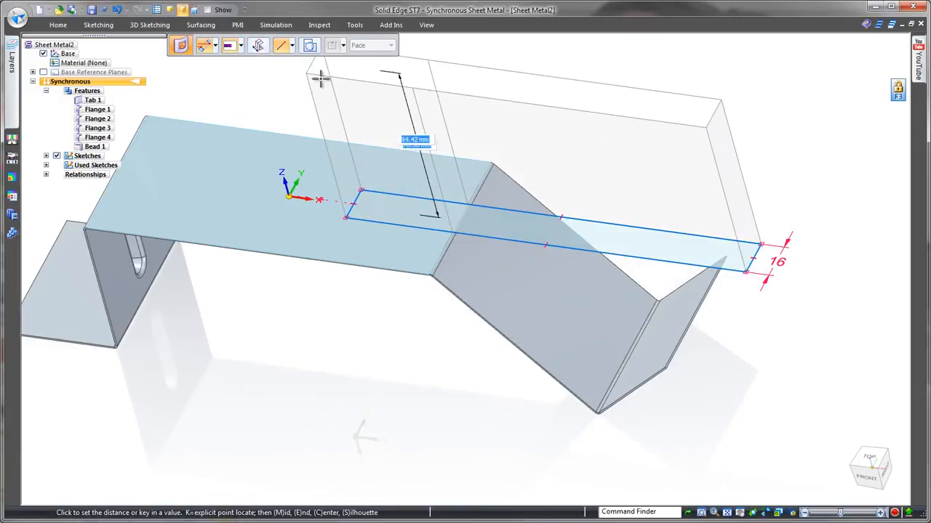
{"action": "left_click", "coordinate": [366, 118]}
{"action": "right_click", "coordinate": [364, 115]}
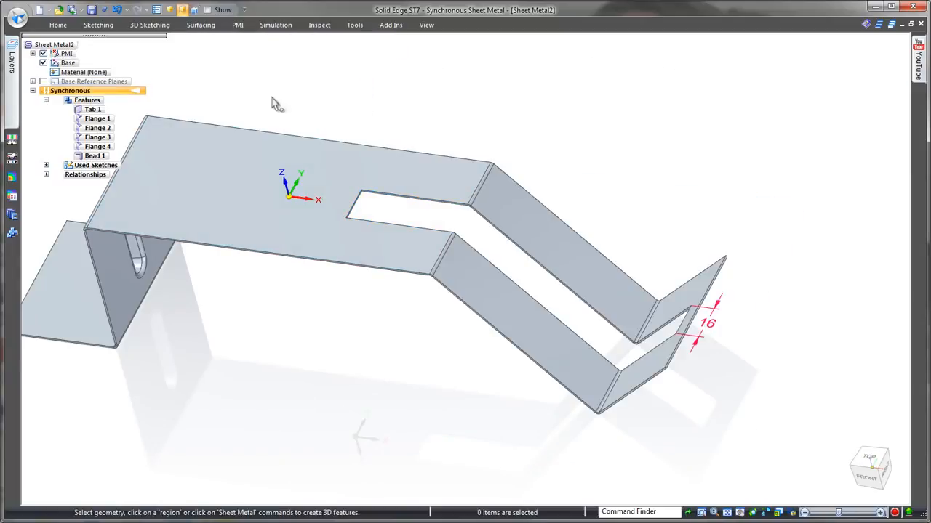
{"action": "left_click", "coordinate": [44, 53]}
Step: Pull a 90° flange about 50 mm down from the slot's closed end and add a short perpendicular flange along its lower edge
{"action": "middle_click_drag", "start_coordinate": [176, 58], "coordinate": [560, 179]}
{"action": "left_click", "coordinate": [518, 193]}
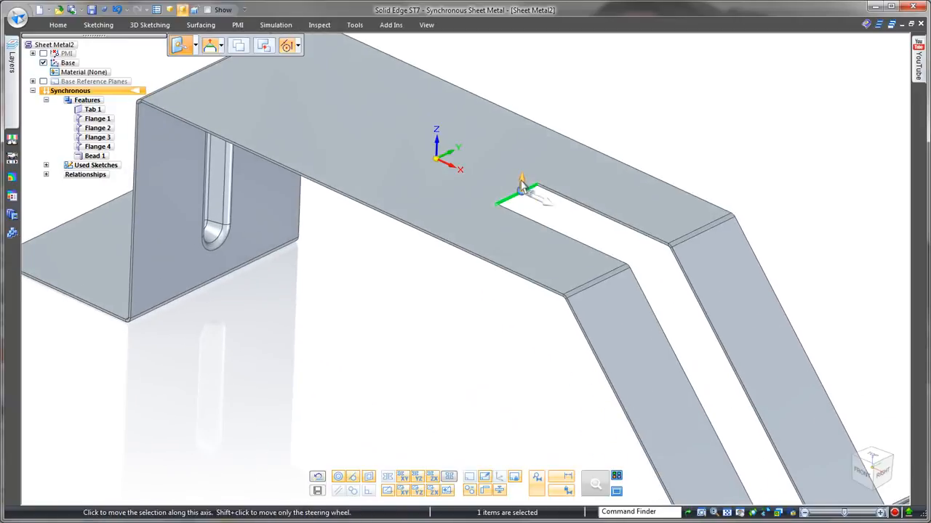
{"action": "left_click", "coordinate": [523, 181]}
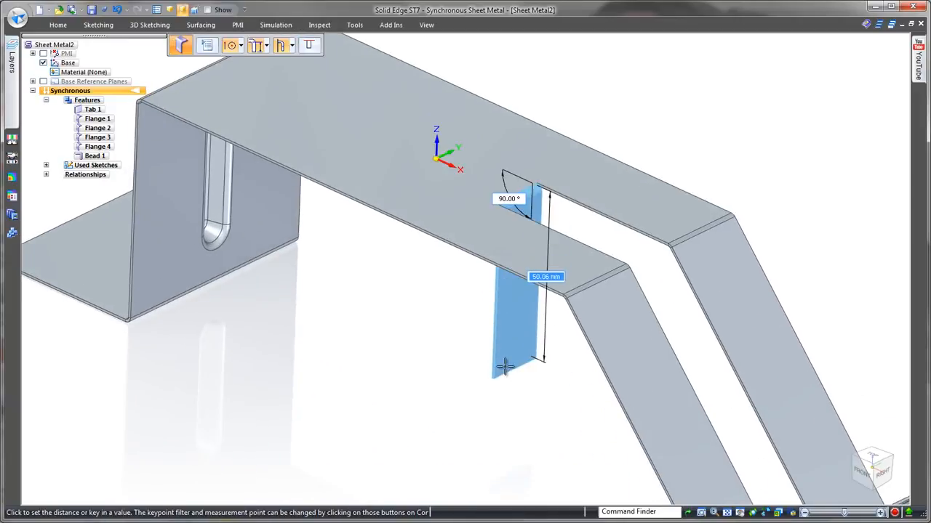
{"action": "left_click", "coordinate": [504, 366]}
{"action": "left_click", "coordinate": [511, 377]}
{"action": "left_click", "coordinate": [534, 385]}
{"action": "left_click", "coordinate": [557, 393]}
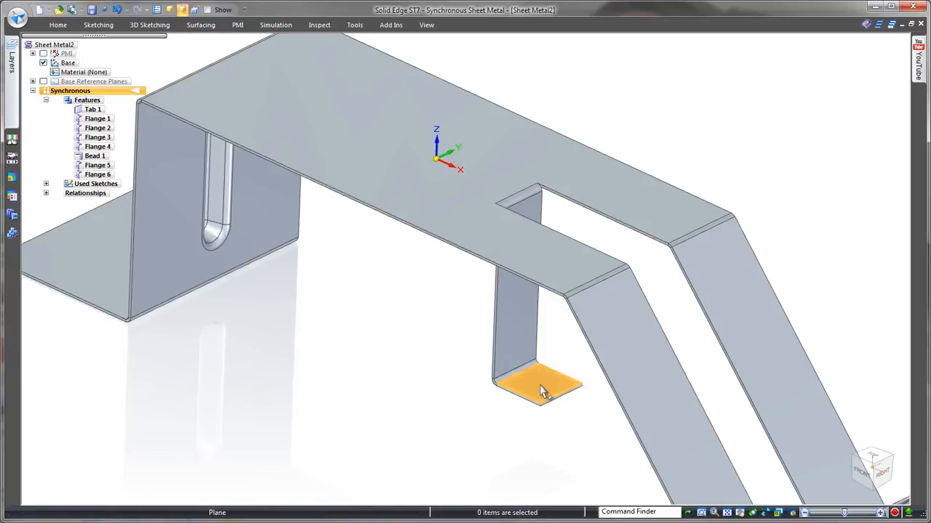
Step: Rotate both new flanges together about the bend at the slot's closed end, swinging them inward under the top plate
{"action": "left_click", "coordinate": [542, 385]}
{"action": "left_click_drag", "start_coordinate": [541, 387], "coordinate": [517, 210]}
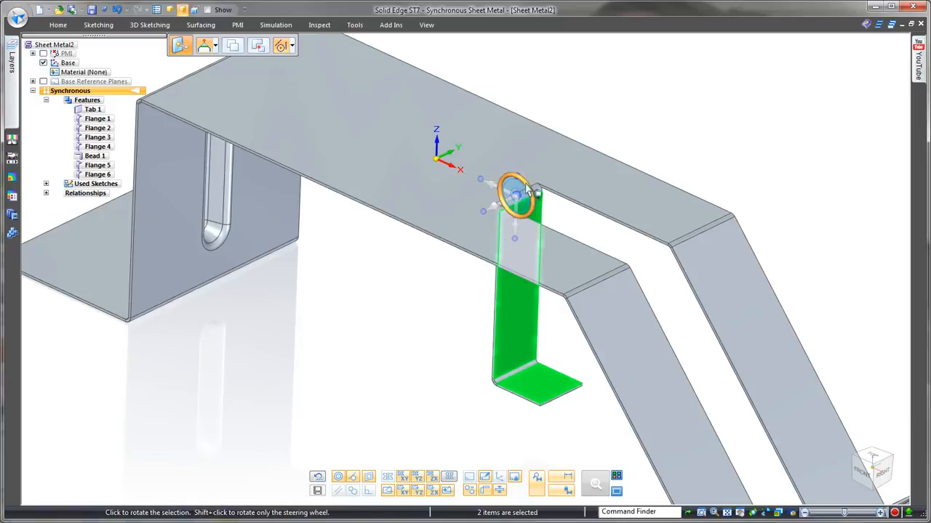
{"action": "left_click", "coordinate": [526, 187]}
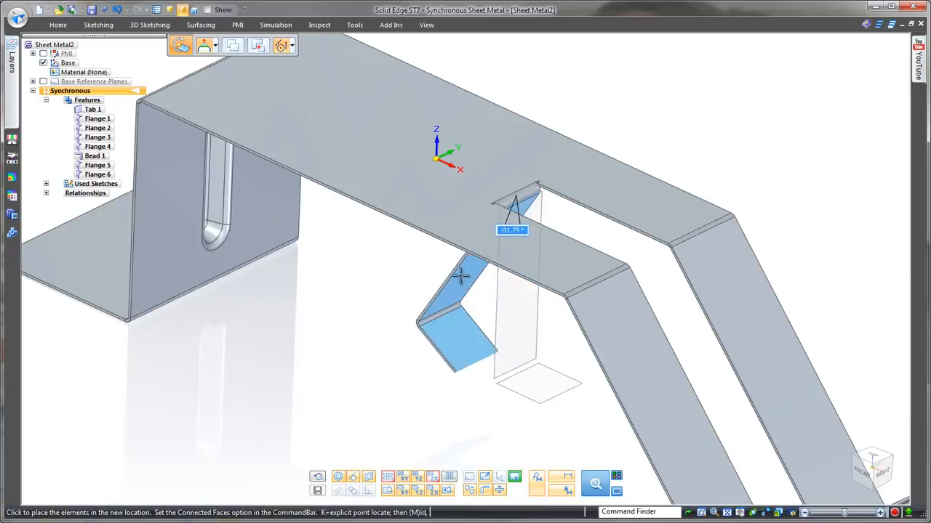
{"action": "left_click", "coordinate": [437, 274]}
{"action": "left_click", "coordinate": [376, 409]}
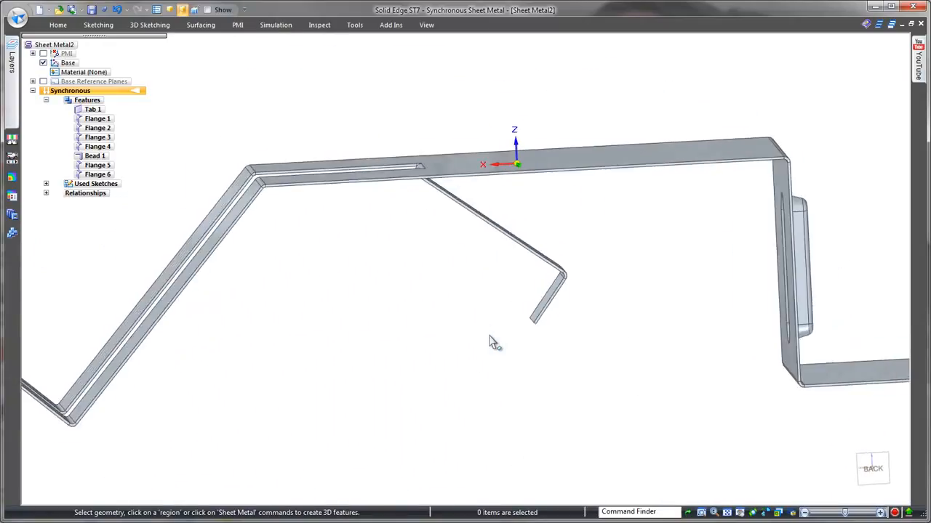
Step: Add a partial-width 90° flange about 45 mm long, pointing down from the top plate's long edge near the beaded wall
{"action": "left_click", "coordinate": [598, 228]}
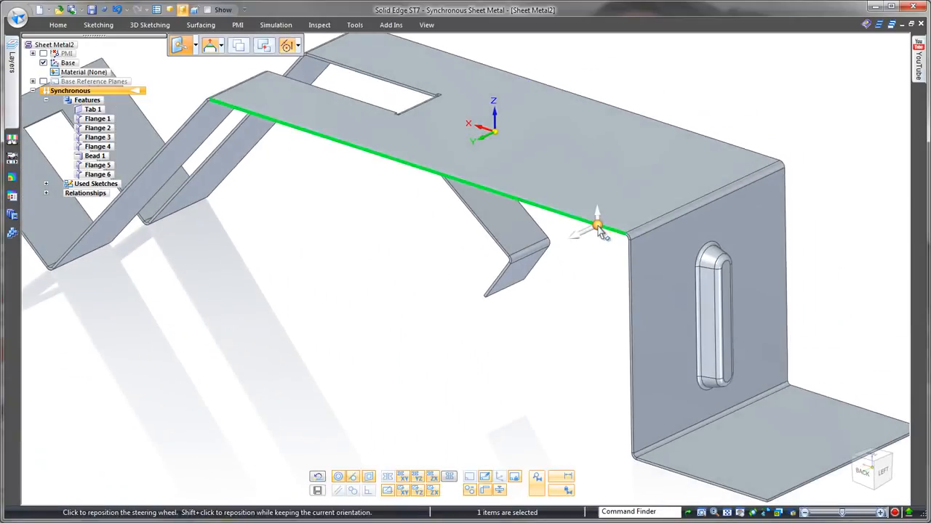
{"action": "left_click", "coordinate": [596, 202]}
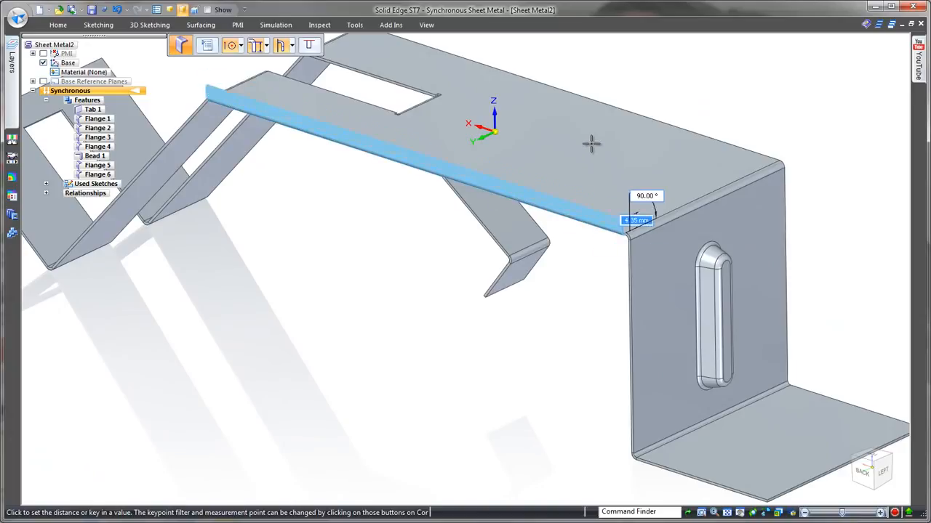
{"action": "left_click", "coordinate": [292, 46]}
{"action": "left_click", "coordinate": [320, 73]}
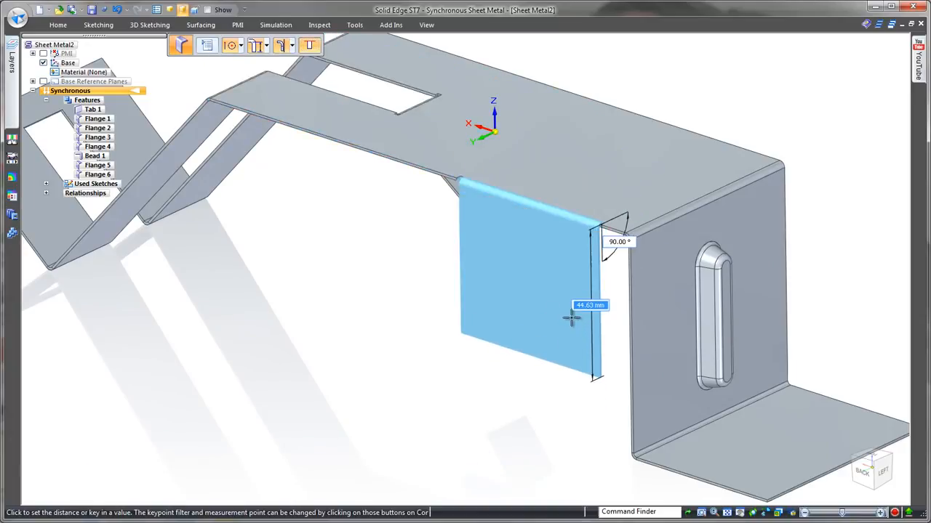
{"action": "left_click", "coordinate": [567, 316]}
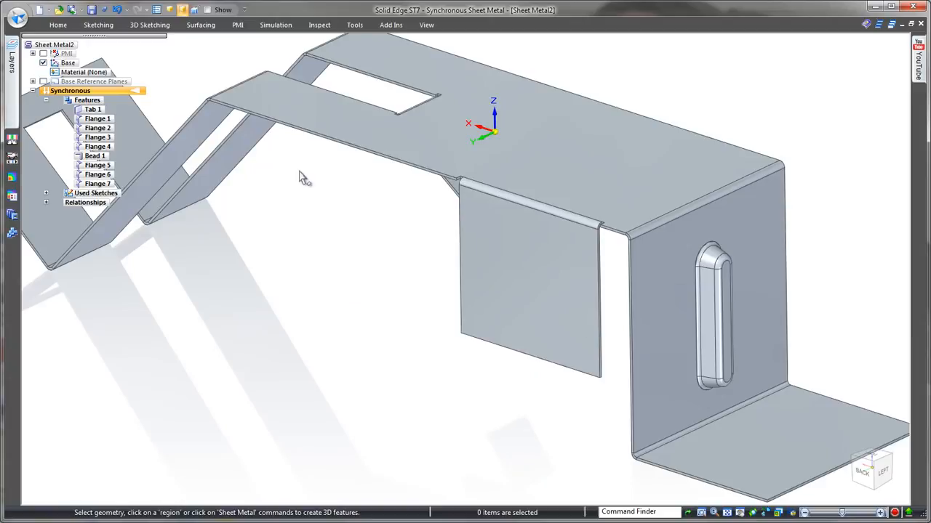
Step: Add a partial-width 90° flange pointing up from the same long edge, alongside the slot
{"action": "left_click", "coordinate": [279, 124]}
{"action": "left_click", "coordinate": [279, 118]}
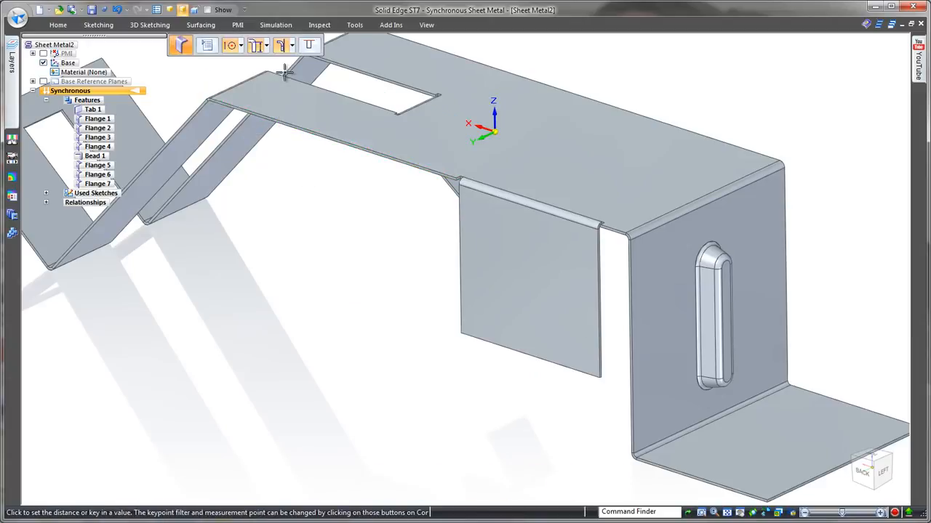
{"action": "left_click", "coordinate": [313, 54]}
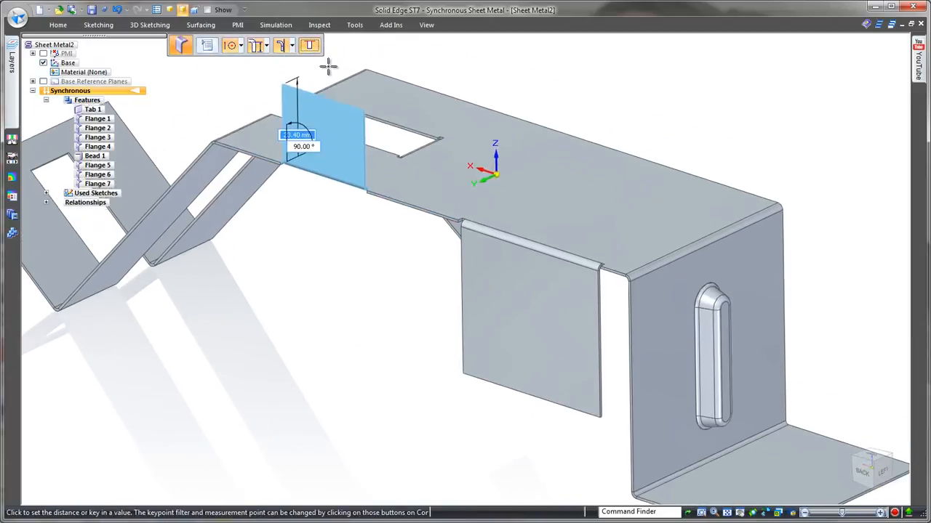
{"action": "left_click", "coordinate": [312, 124]}
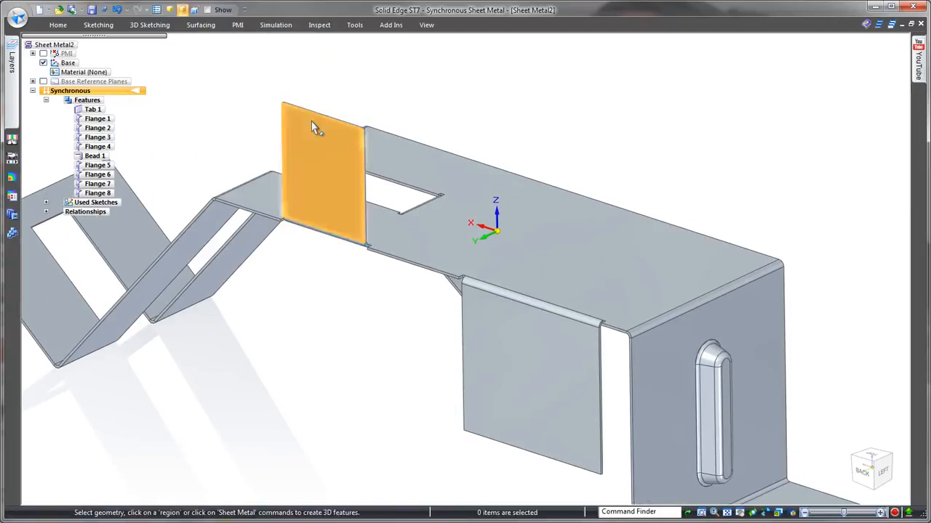
Step: Mirror the upright flange onto the opposite long edge of the top plate
{"action": "left_click", "coordinate": [108, 194]}
{"action": "left_click", "coordinate": [58, 25]}
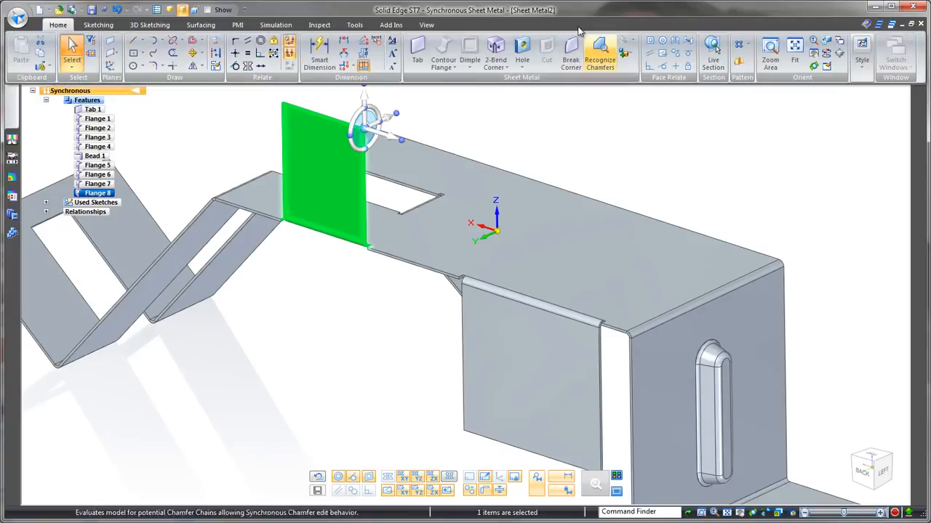
{"action": "left_click", "coordinate": [746, 66]}
{"action": "left_click", "coordinate": [479, 188]}
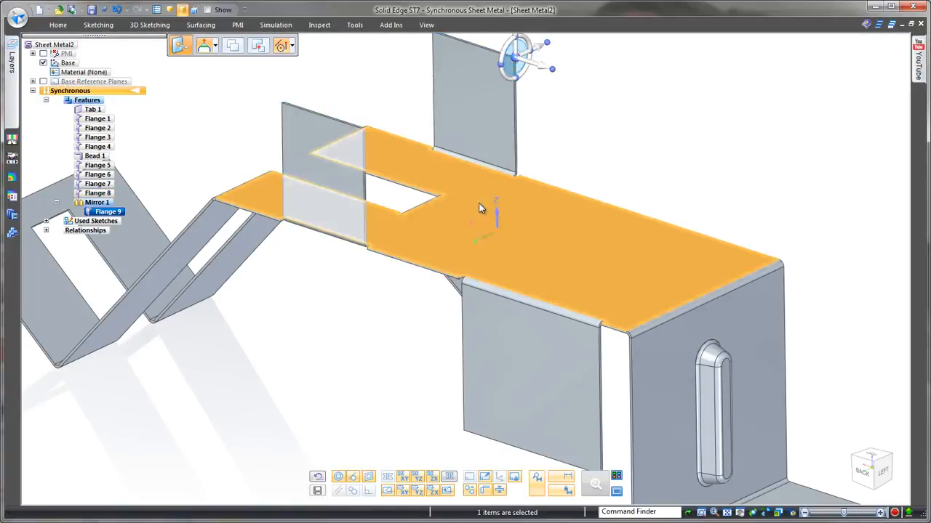
{"action": "left_click", "coordinate": [603, 142]}
{"action": "key", "text": "ctrl+f"}
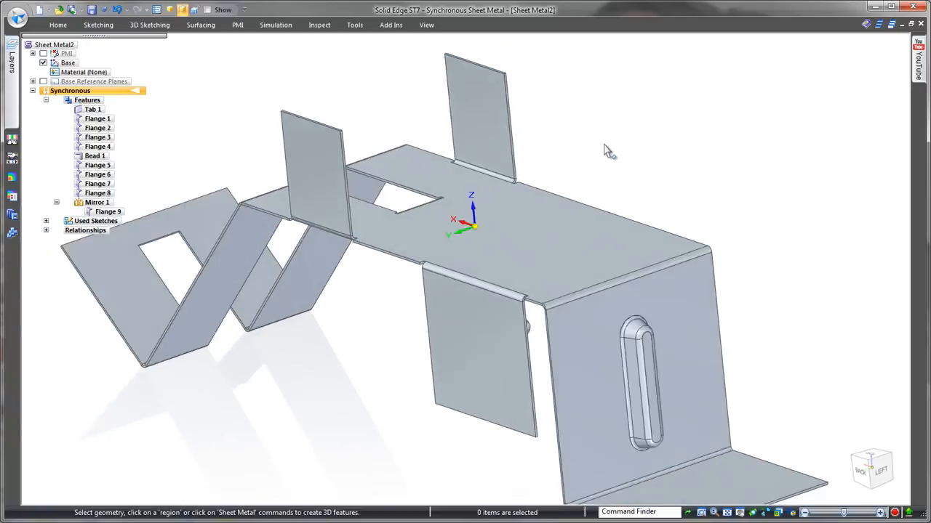
Step: Tilt the top plate slightly upward in the front view by rotating its face about the bend with the beaded wall
{"action": "left_click", "coordinate": [395, 188]}
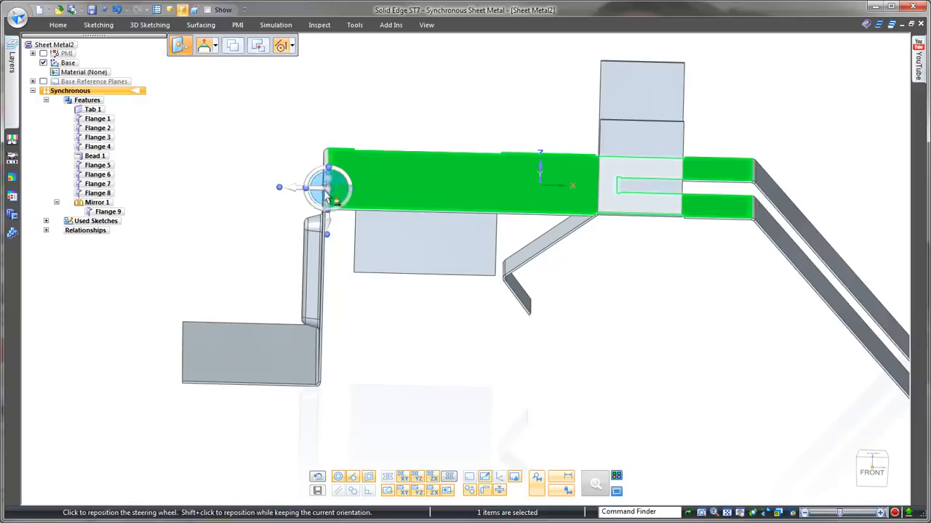
{"action": "left_click", "coordinate": [876, 474]}
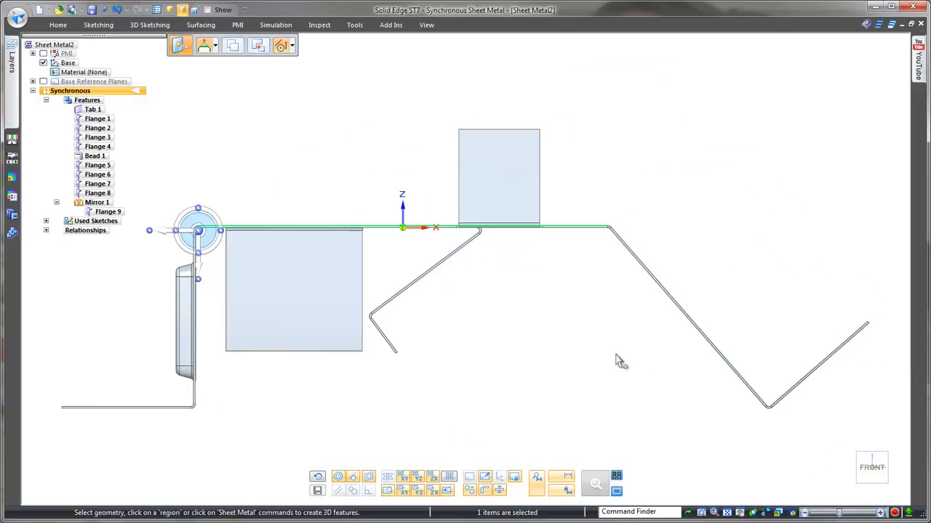
{"action": "left_click_drag", "start_coordinate": [217, 245], "coordinate": [401, 208]}
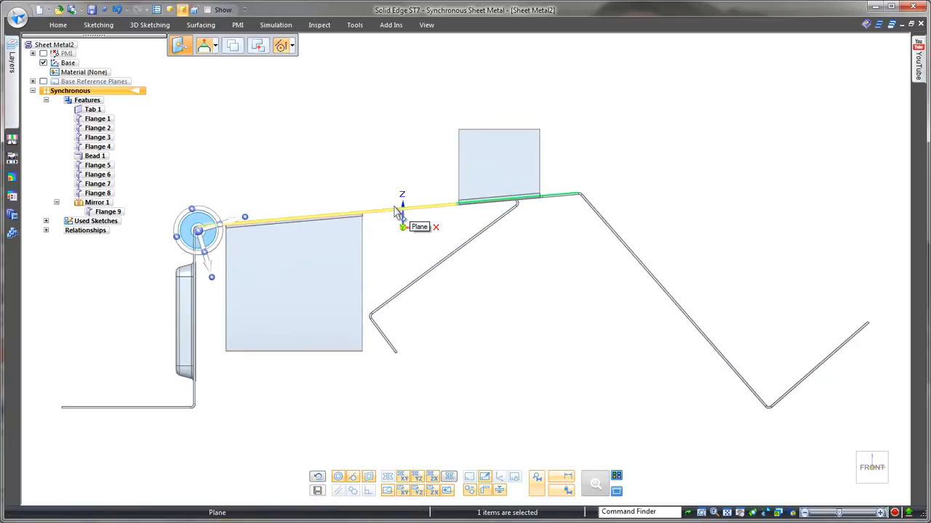
{"action": "left_click", "coordinate": [391, 190]}
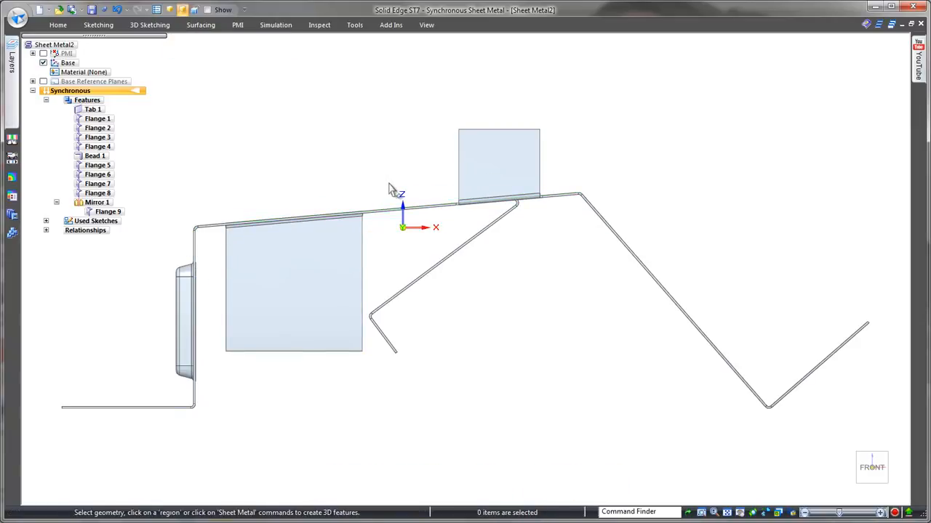
Step: Dissolve the mirror feature so the mirrored upright flange becomes an independent flange
{"action": "middle_click_drag", "start_coordinate": [390, 185], "coordinate": [356, 167]}
{"action": "left_click", "coordinate": [101, 204]}
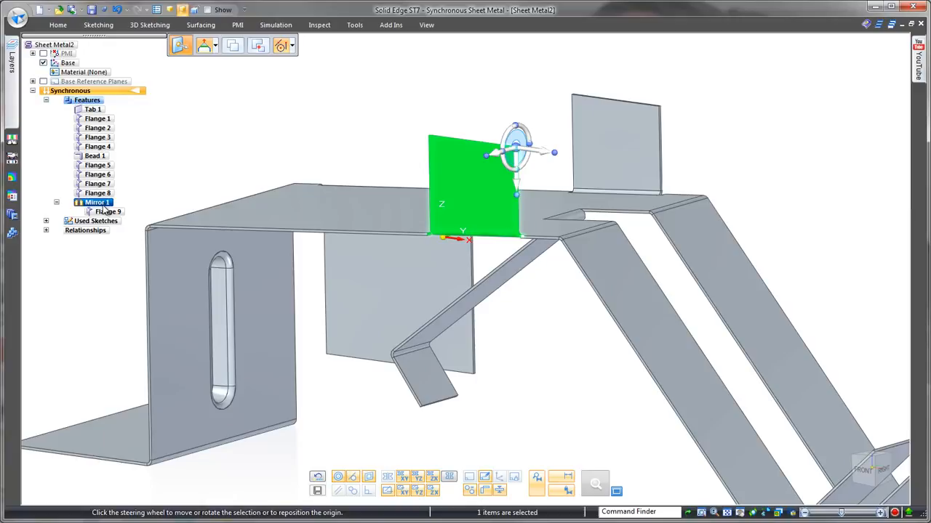
{"action": "right_click", "coordinate": [104, 209]}
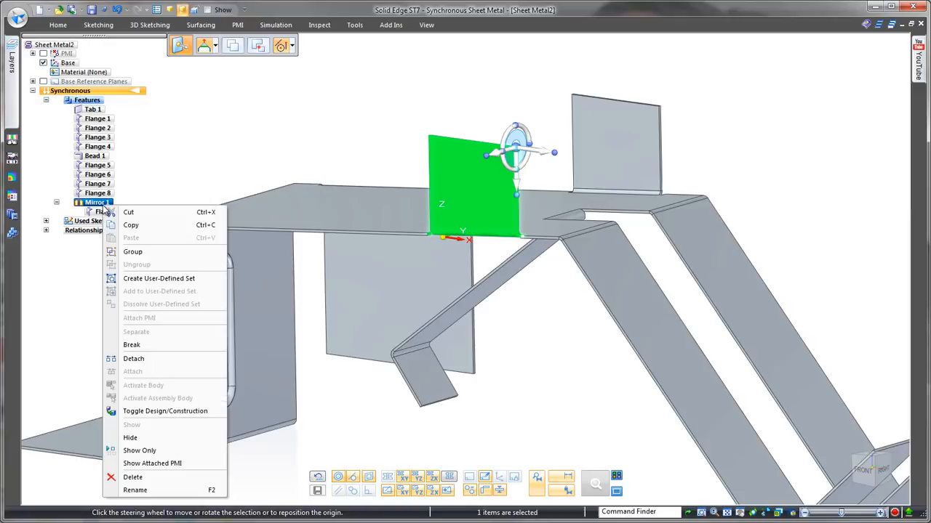
{"action": "left_click", "coordinate": [132, 359]}
{"action": "scroll", "coordinate": [382, 129], "scroll_direction": "up", "scroll_amount": 3}
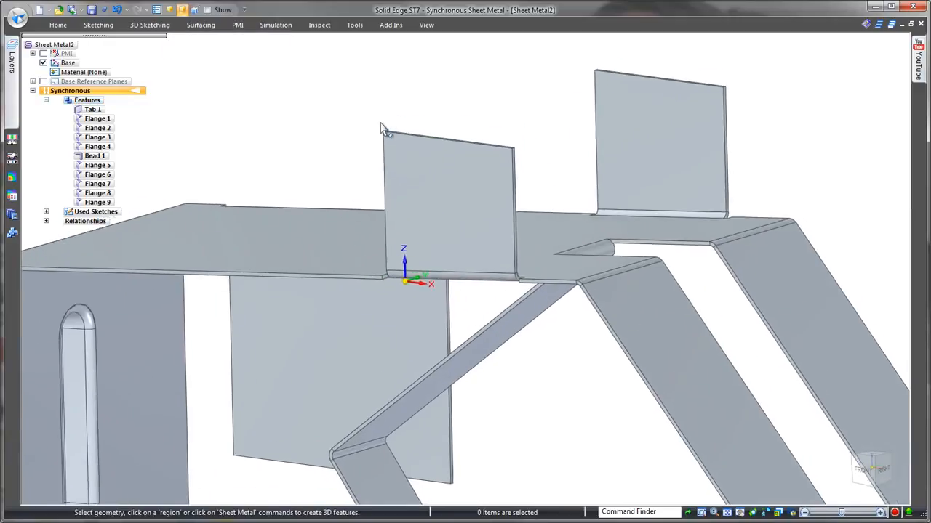
Step: Sketch a line parallel to the X axis across the middle of the front upright flange's face
{"action": "right_click", "coordinate": [334, 120]}
{"action": "left_click", "coordinate": [364, 118]}
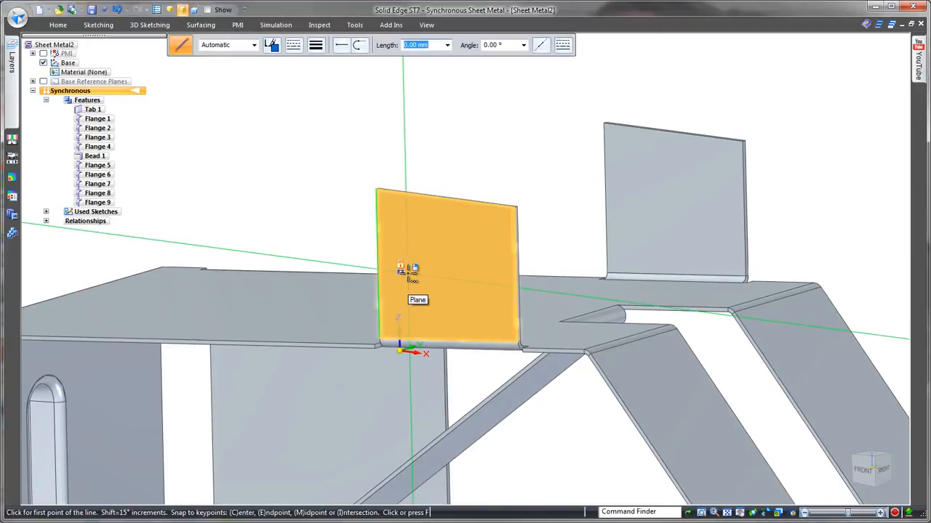
{"action": "left_click", "coordinate": [402, 267]}
{"action": "left_click", "coordinate": [406, 279]}
{"action": "left_click", "coordinate": [473, 288]}
{"action": "key", "text": "Escape"}
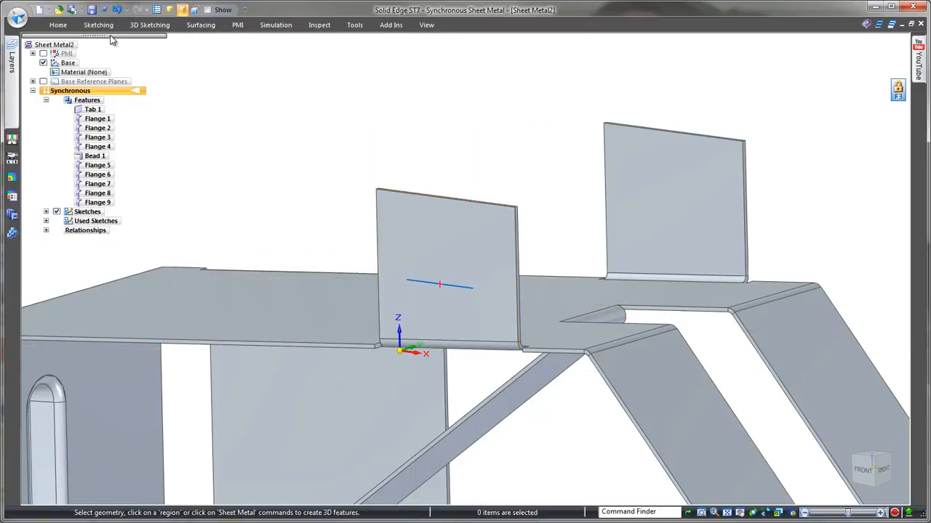
Step: Jog the front upright flange along the sketched line, offsetting its upper portion inward over the top plate
{"action": "left_click", "coordinate": [57, 25]}
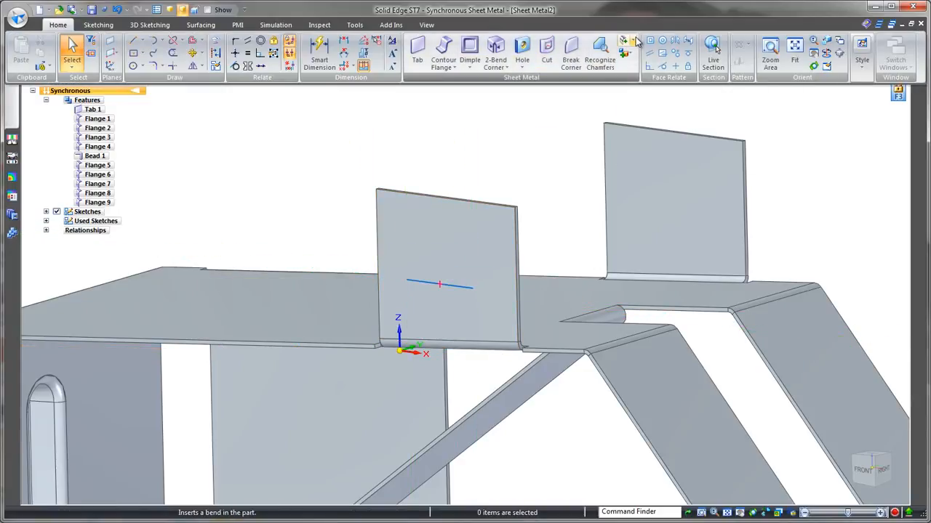
{"action": "left_click", "coordinate": [569, 109]}
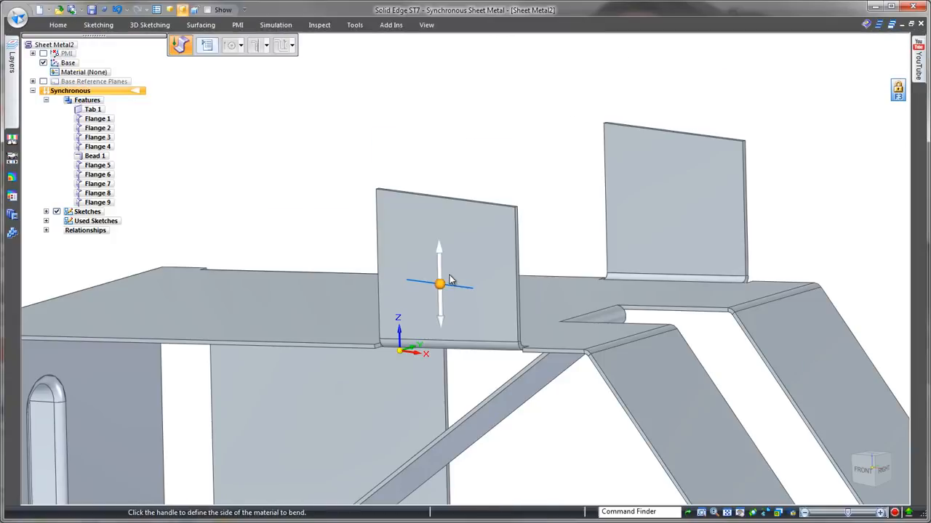
{"action": "left_click", "coordinate": [441, 256]}
{"action": "left_click", "coordinate": [582, 123]}
Step: Sketch a short line across the inclined flange beneath the plate, parallel to its bend with the end flange
{"action": "middle_click_drag", "start_coordinate": [513, 119], "coordinate": [600, 277]}
{"action": "right_click_drag", "start_coordinate": [605, 273], "coordinate": [631, 271]}
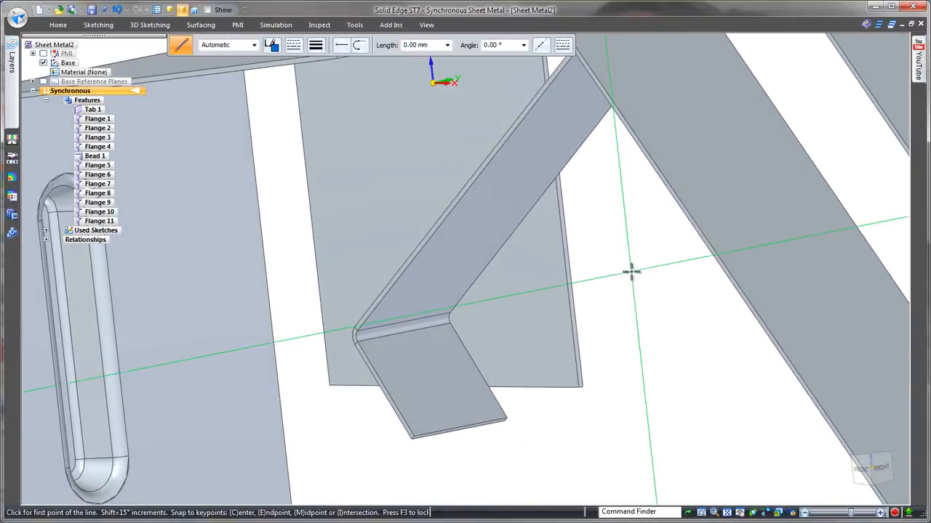
{"action": "left_click", "coordinate": [430, 250]}
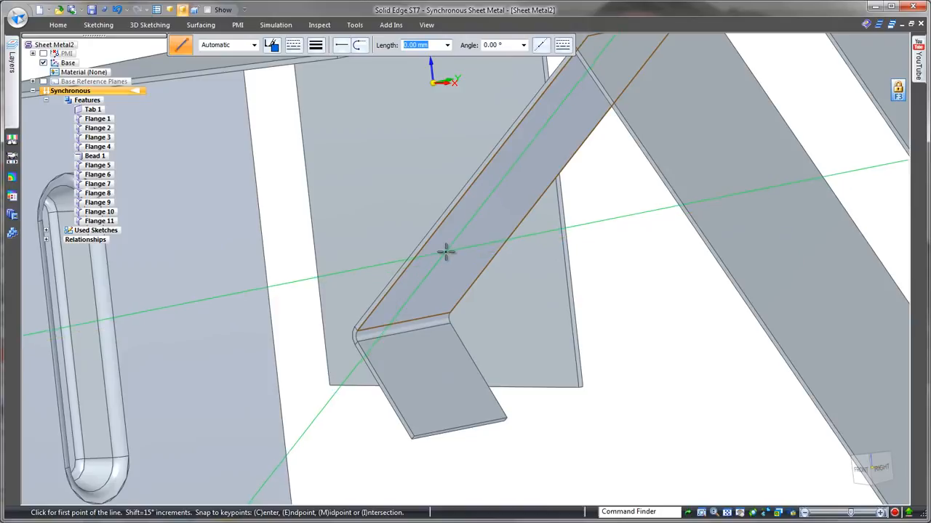
{"action": "left_click", "coordinate": [445, 253]}
{"action": "left_click", "coordinate": [487, 245]}
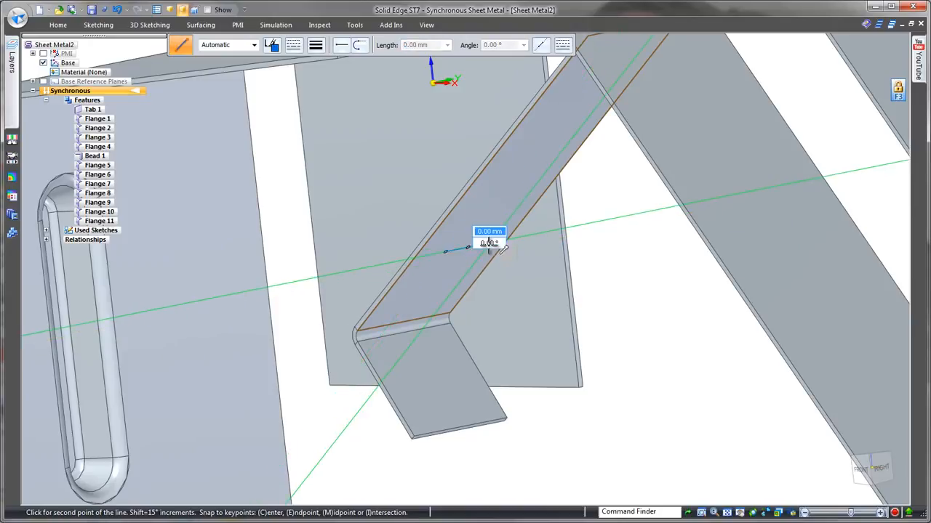
{"action": "key", "text": "Escape"}
Step: Jog the inclined flange along the sketched line with an offset of about 10.5 mm
{"action": "left_click", "coordinate": [58, 24]}
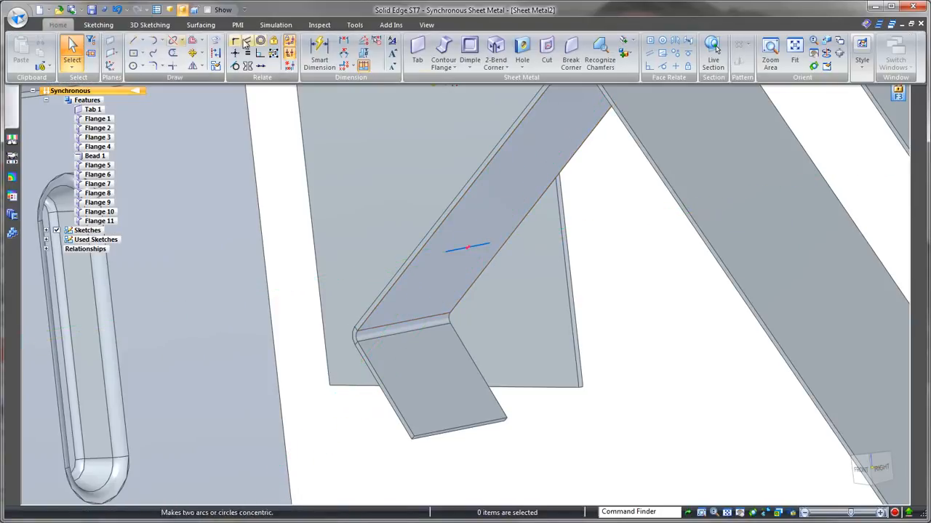
{"action": "left_click", "coordinate": [632, 40]}
{"action": "left_click", "coordinate": [631, 70]}
{"action": "left_click", "coordinate": [457, 251]}
{"action": "left_click", "coordinate": [451, 269]}
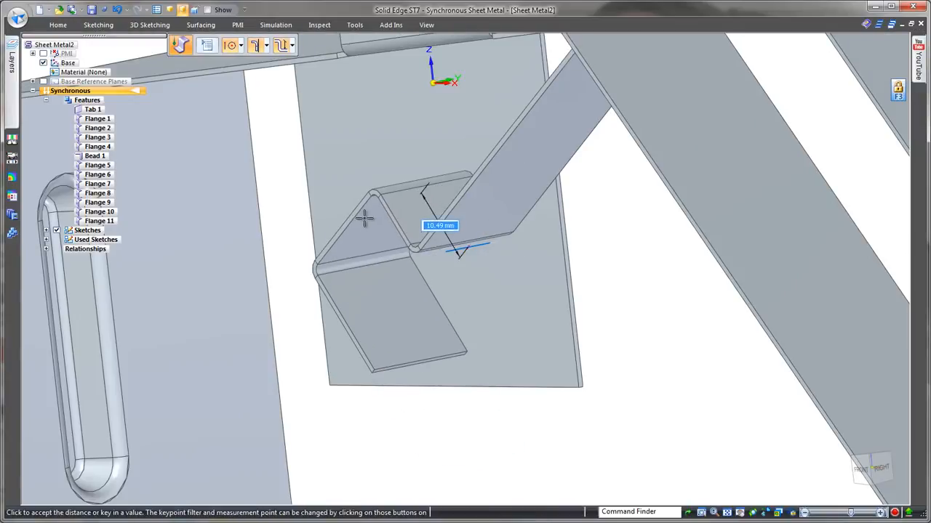
{"action": "left_click", "coordinate": [366, 224]}
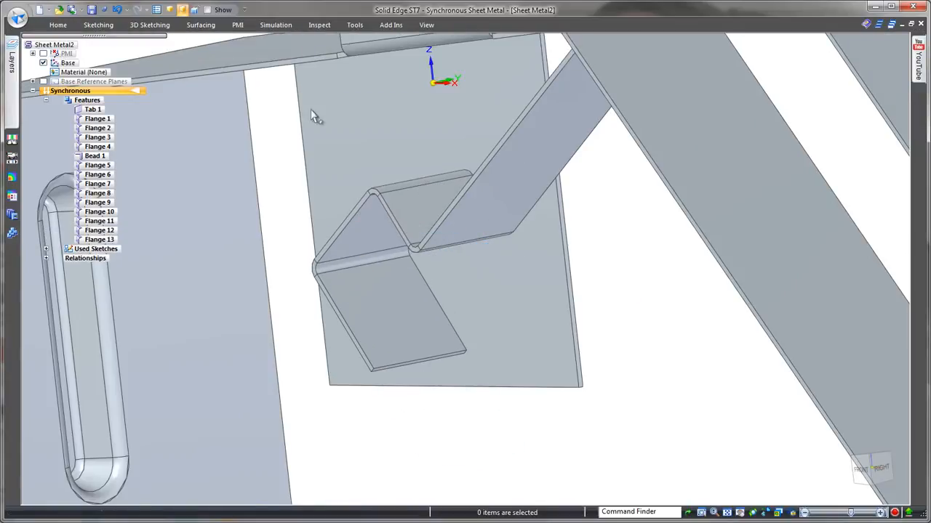
Step: Round the corners of the jogged lower tab, the two upright tabs and the slotted end flange with an 8 mm Break Corner
{"action": "left_click", "coordinate": [57, 24]}
{"action": "left_click", "coordinate": [570, 48]}
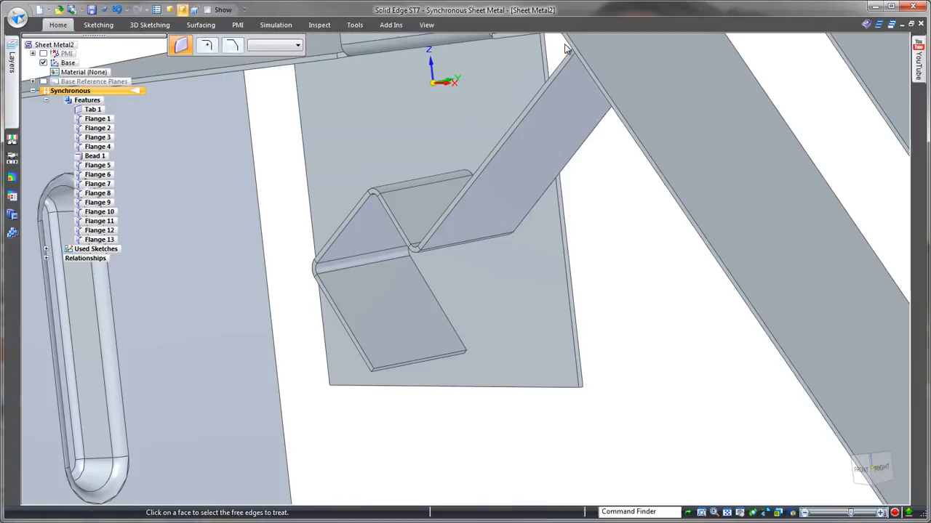
{"action": "left_click", "coordinate": [410, 347]}
{"action": "middle_click_drag", "start_coordinate": [586, 322], "coordinate": [523, 146]}
{"action": "left_click", "coordinate": [524, 146]}
{"action": "left_click", "coordinate": [610, 127]}
{"action": "left_click", "coordinate": [671, 296]}
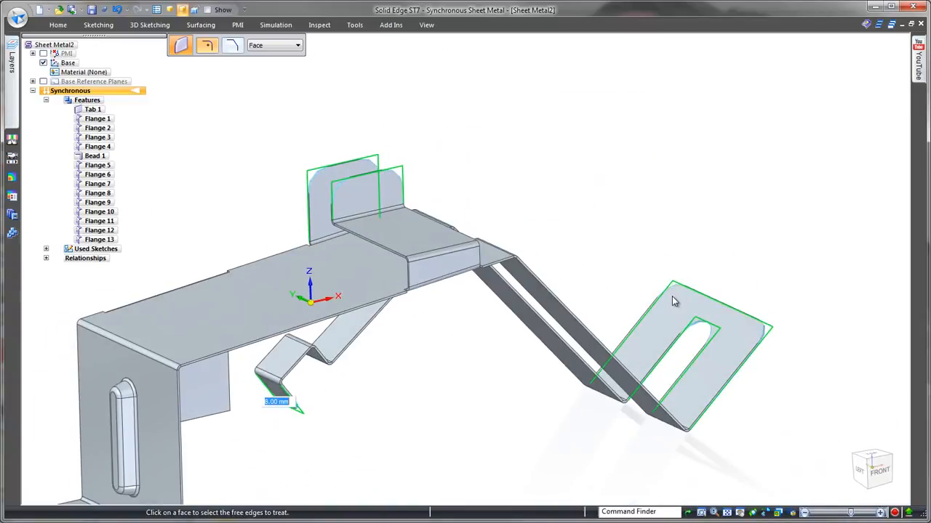
{"action": "right_click", "coordinate": [647, 244]}
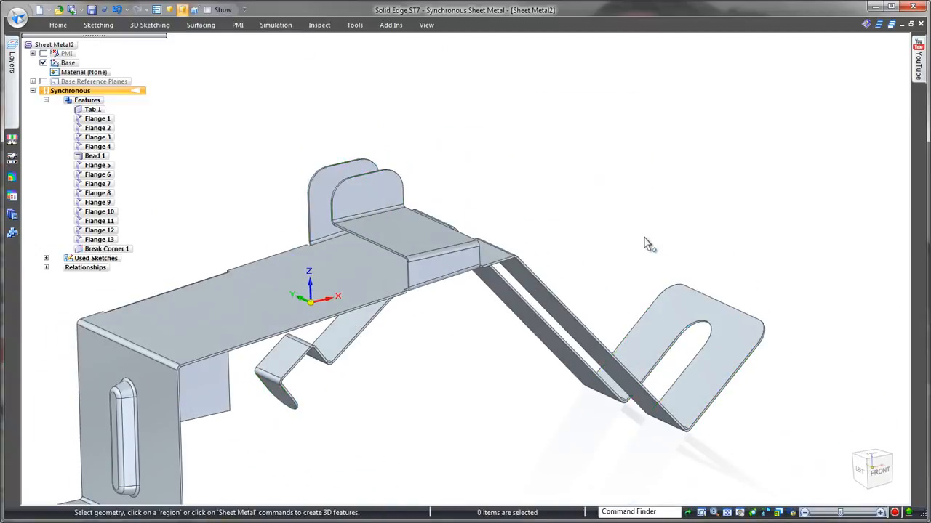
Step: Narrow the foot flange below the beaded wall symmetrically by moving its side edge inward about 16 mm
{"action": "middle_click_drag", "start_coordinate": [643, 242], "coordinate": [513, 327]}
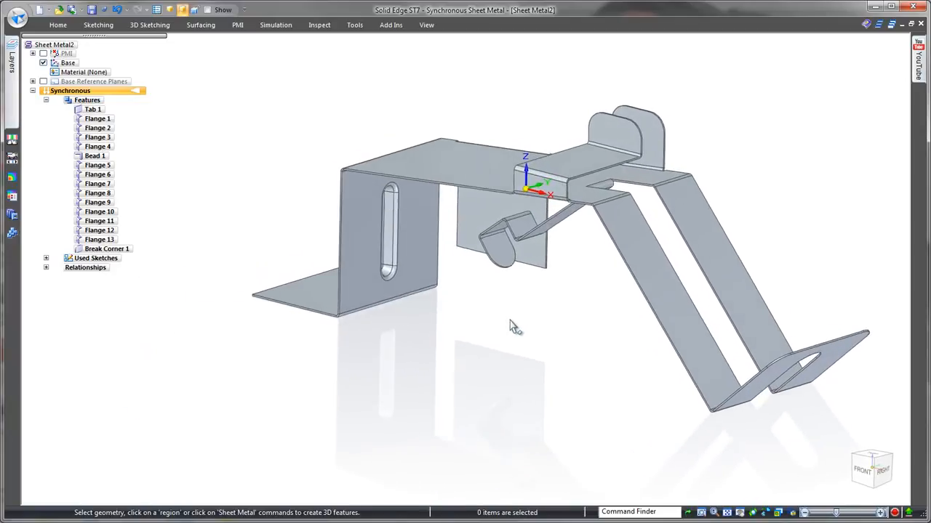
{"action": "middle_click_drag", "start_coordinate": [488, 354], "coordinate": [528, 355]}
{"action": "left_click", "coordinate": [527, 346]}
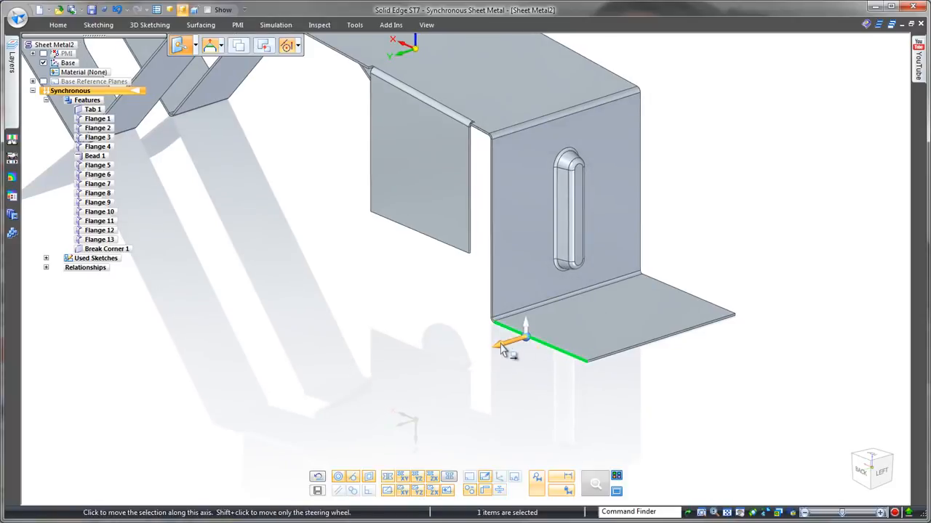
{"action": "left_click", "coordinate": [502, 348]}
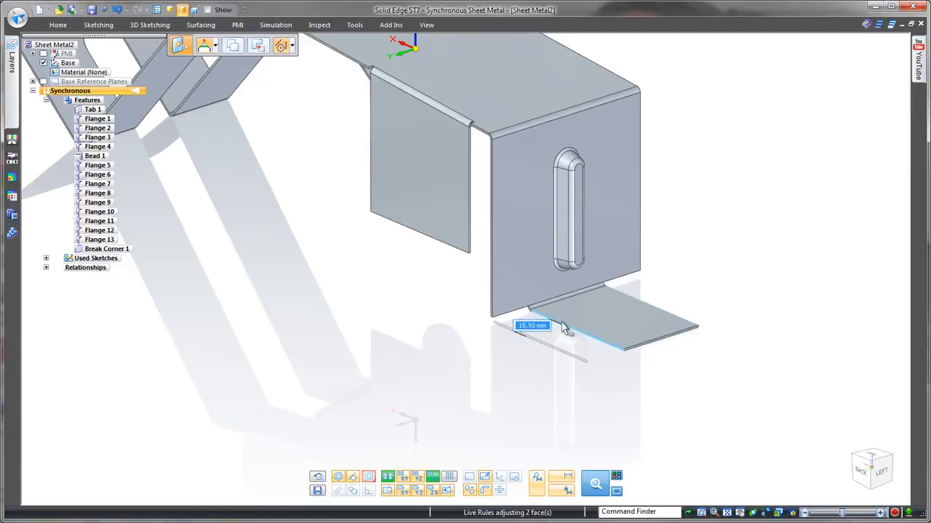
{"action": "left_click", "coordinate": [562, 327]}
{"action": "key", "text": "Escape"}
Step: Add a hem along the outer edge of the narrowed foot flange using the saved settings Theebo Hem
{"action": "left_click", "coordinate": [59, 27]}
{"action": "left_click", "coordinate": [435, 73]}
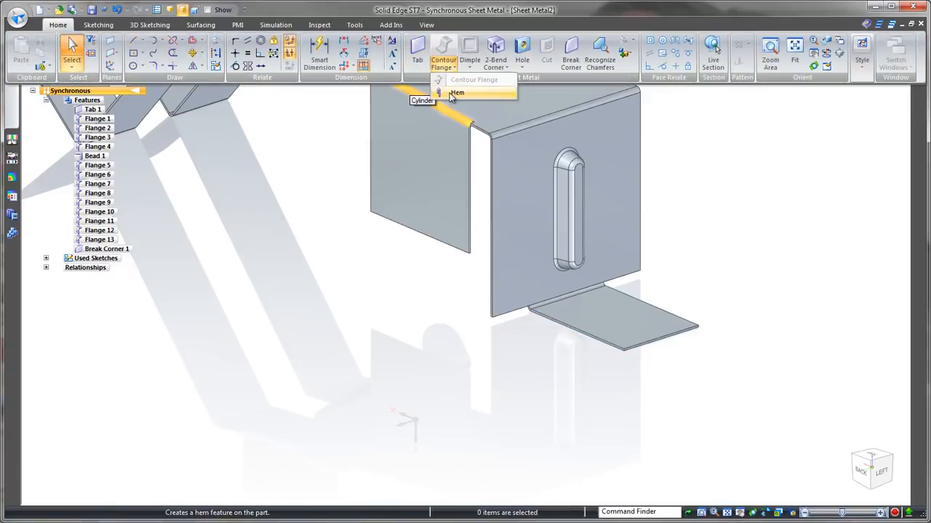
{"action": "left_click", "coordinate": [440, 94]}
{"action": "left_click", "coordinate": [665, 343]}
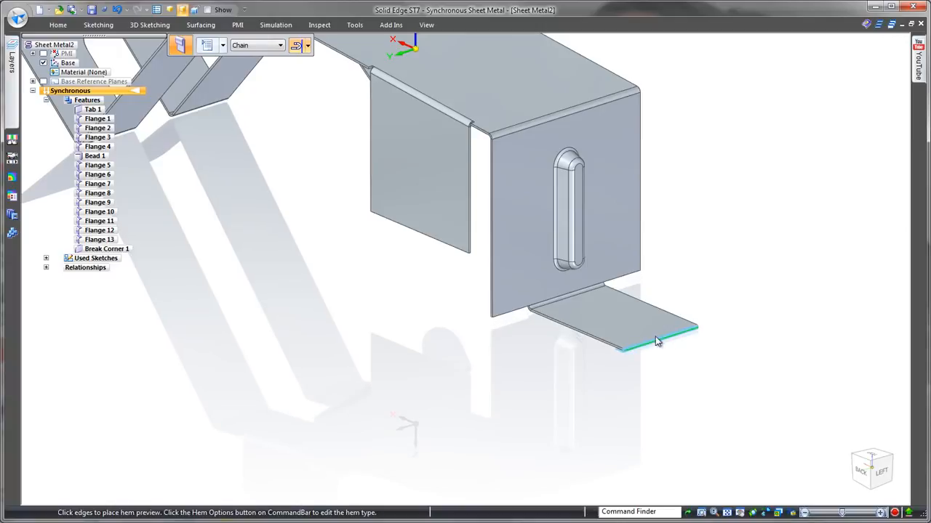
{"action": "left_click", "coordinate": [206, 46]}
{"action": "left_click", "coordinate": [511, 171]}
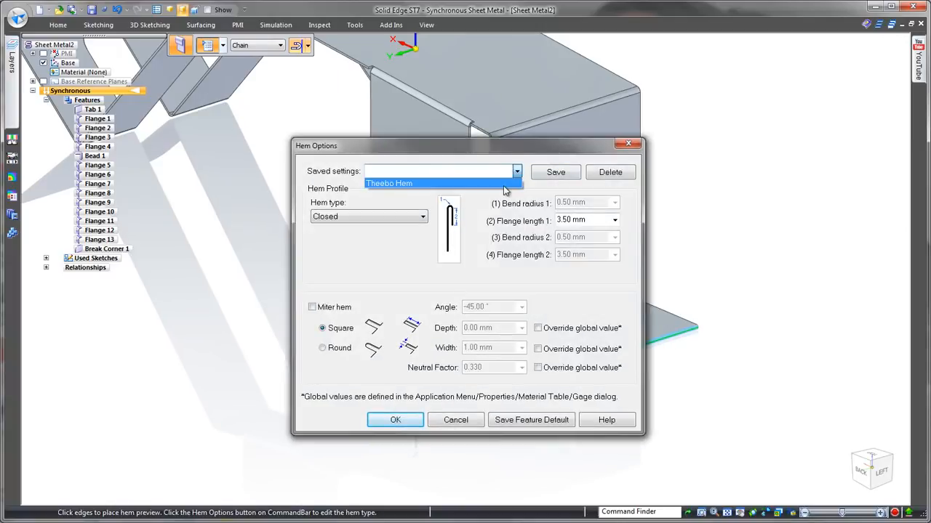
{"action": "left_click", "coordinate": [511, 182]}
{"action": "left_click", "coordinate": [395, 419]}
{"action": "right_click", "coordinate": [533, 383]}
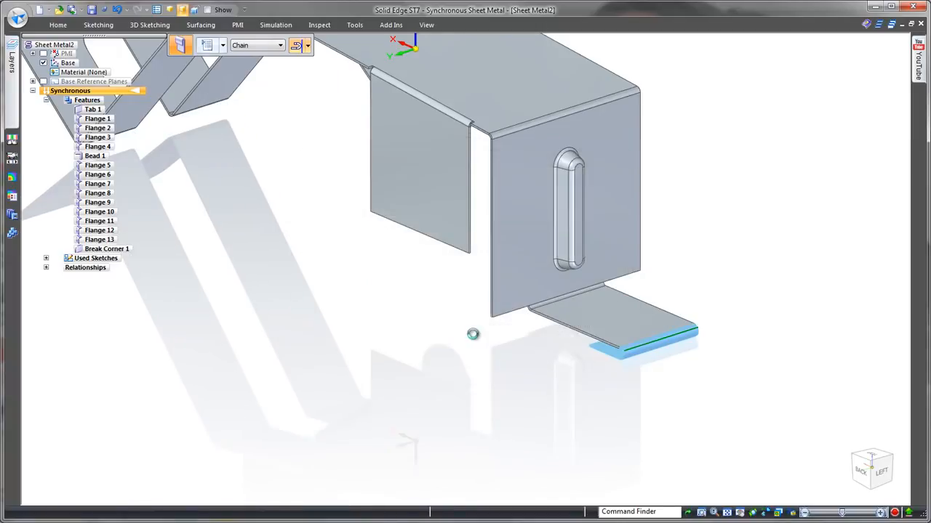
{"action": "key", "text": "ctrl+f"}
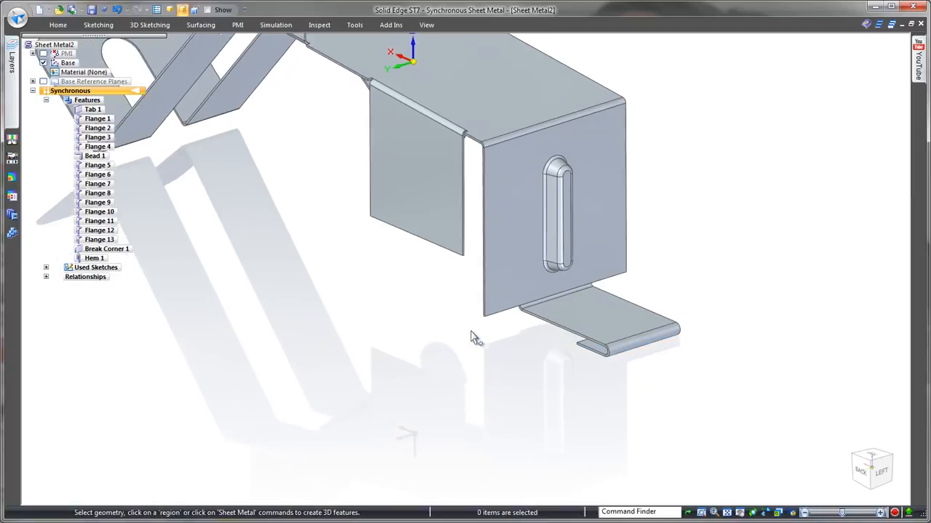
{"action": "key", "text": "ctrl+i"}
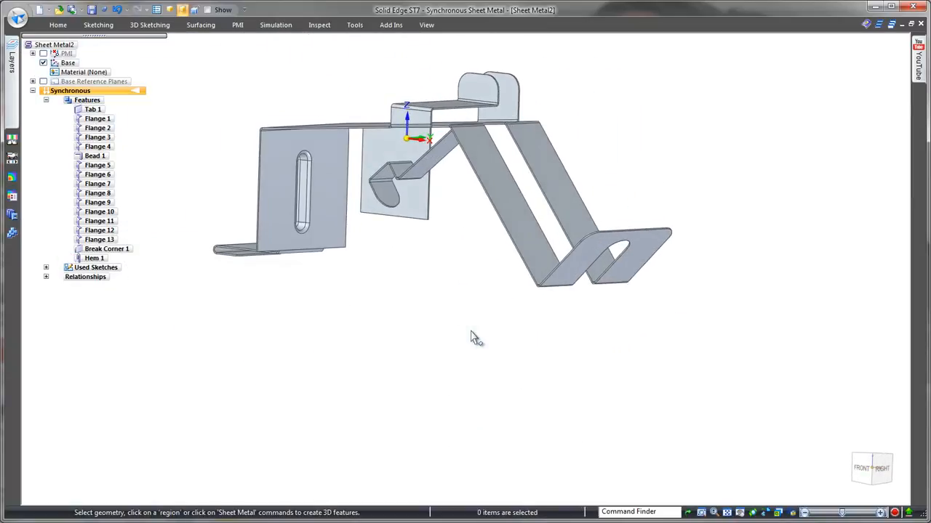